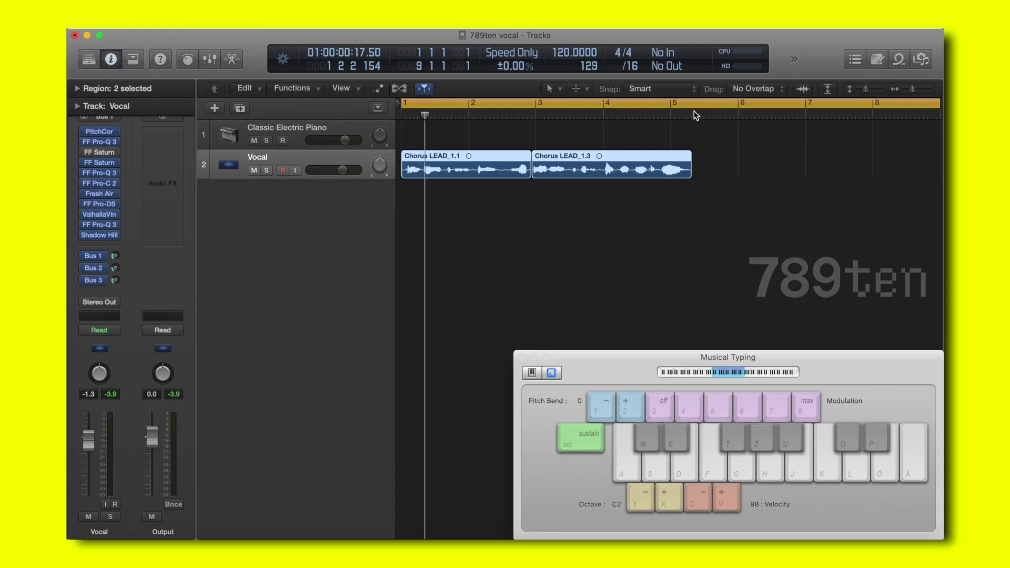
Step: Shorten the cycle range to bars 1–5 and start vocal playback
{"action": "left_click_drag", "start_coordinate": [697, 106], "coordinate": [402, 105]}
{"action": "mouse_move", "coordinate": [84, 164]}
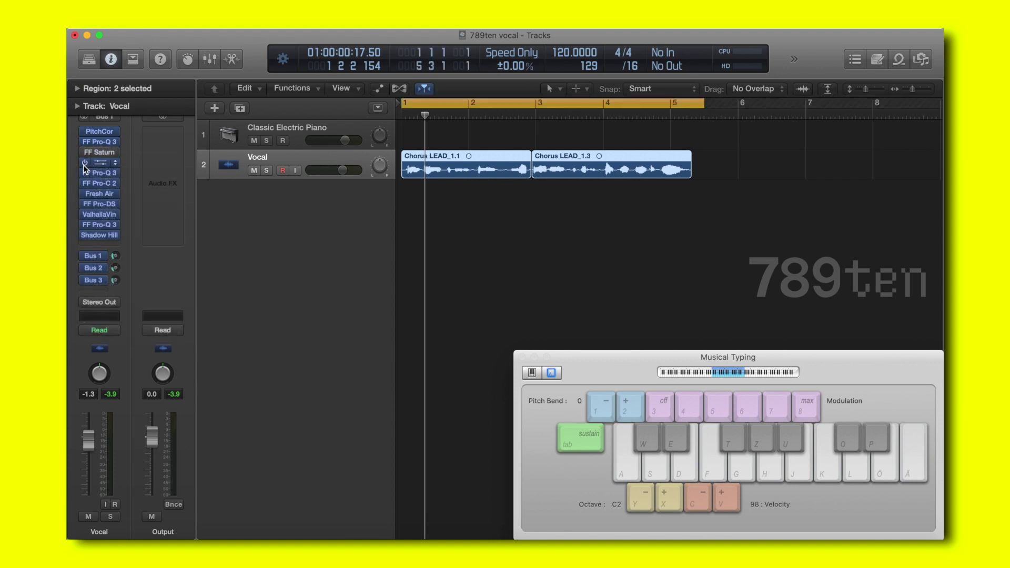
{"action": "key", "text": "space"}
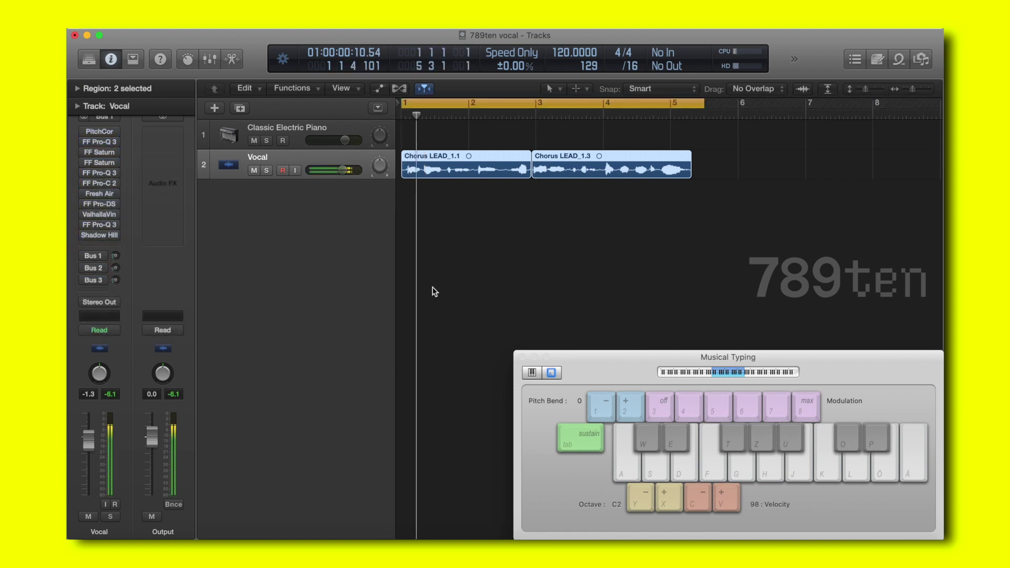
Step: Deselect the two Chorus LEAD regions and restart playback from bar 1
{"action": "left_click", "coordinate": [434, 292]}
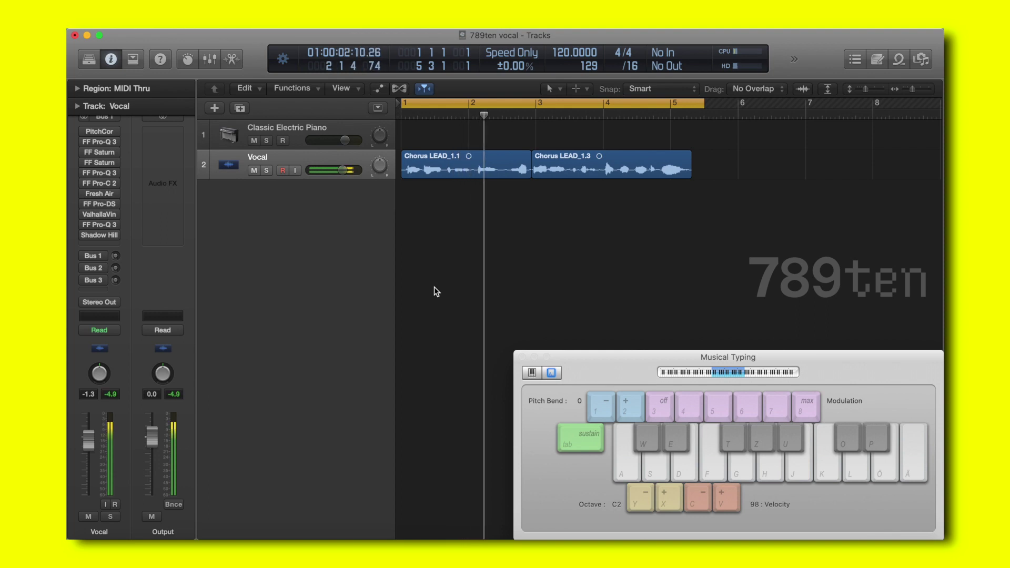
{"action": "mouse_move", "coordinate": [94, 131]}
{"action": "left_mouse_down"}
{"action": "mouse_move", "coordinate": [90, 155]}
{"action": "mouse_move", "coordinate": [81, 138]}
{"action": "left_mouse_up"}
{"action": "key", "text": "Return"}
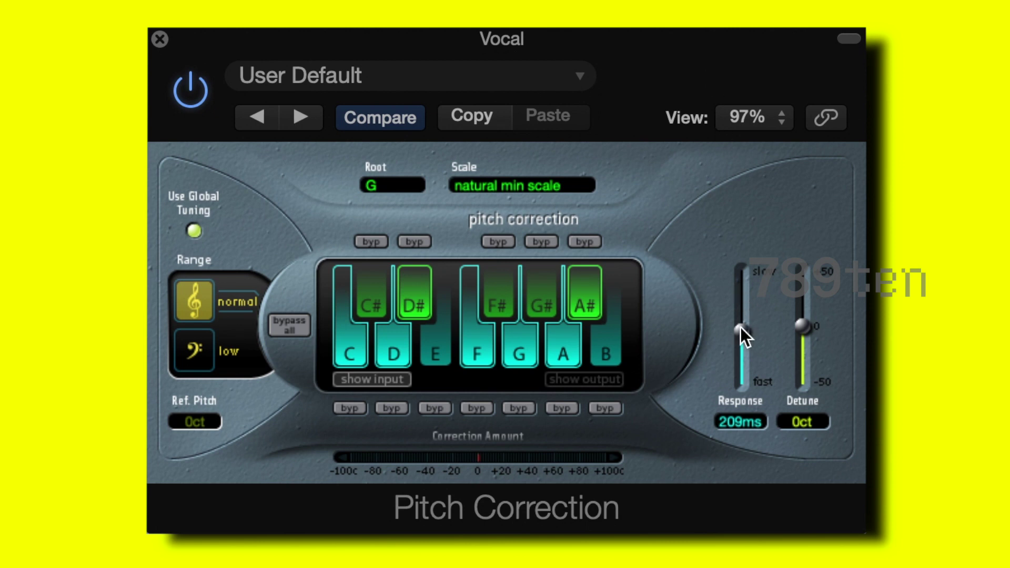
Step: Try Pitch Correction Response at 0 ms, return it to about 209 ms, and close the window
{"action": "left_click_drag", "start_coordinate": [740, 327], "coordinate": [741, 400]}
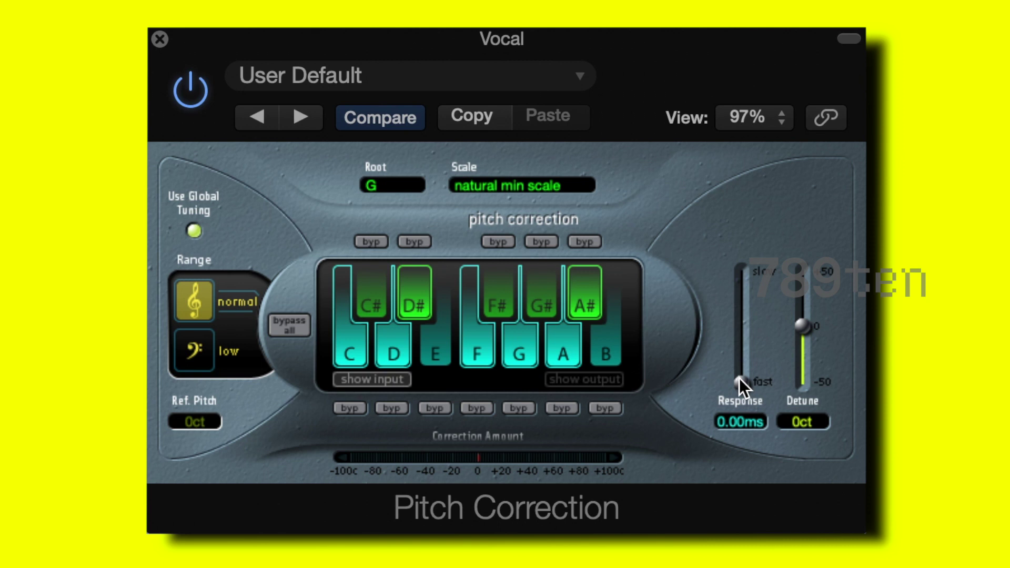
{"action": "left_click_drag", "start_coordinate": [738, 380], "coordinate": [744, 331]}
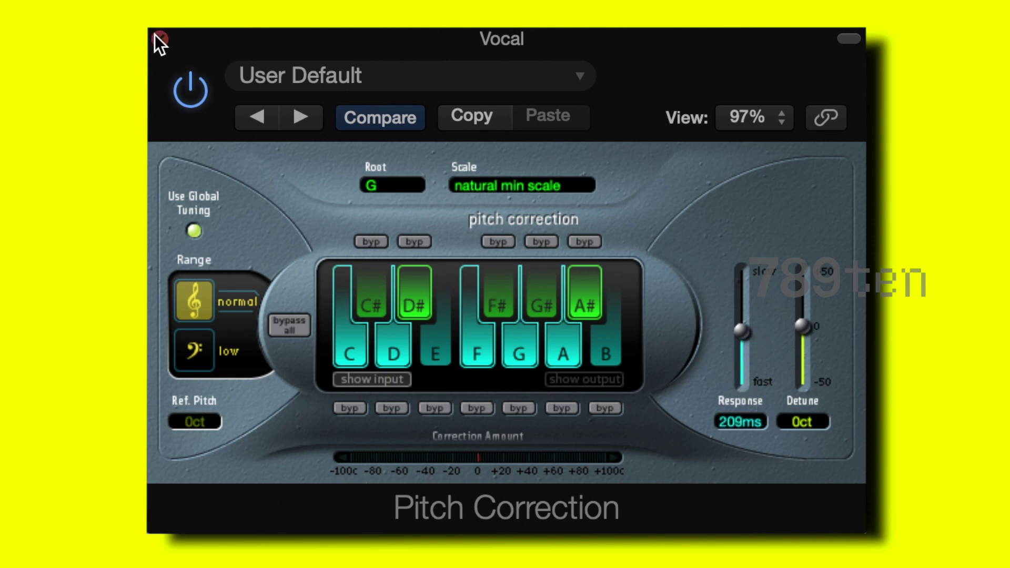
{"action": "left_click", "coordinate": [160, 39]}
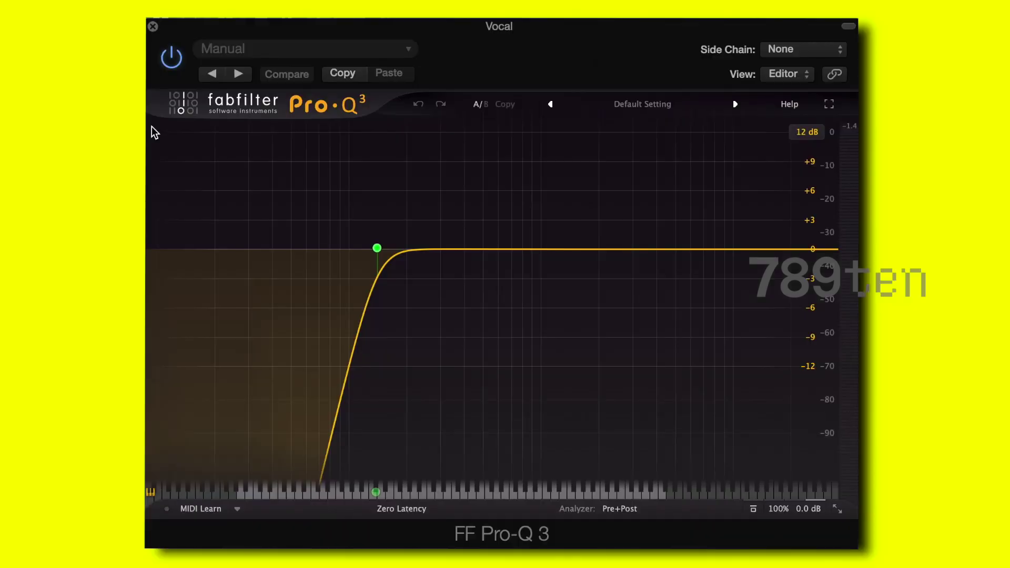
{"action": "left_click", "coordinate": [395, 254]}
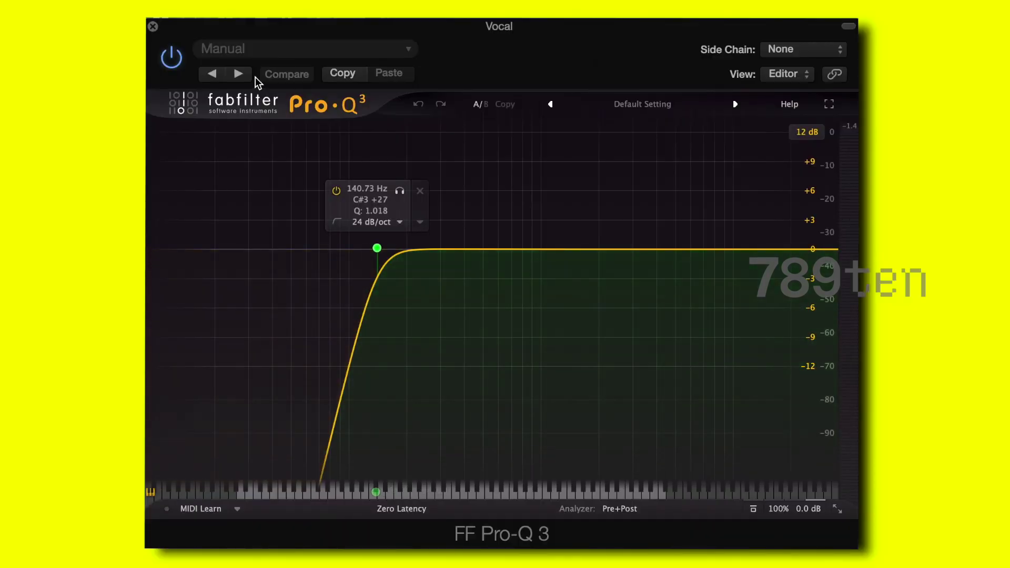
{"action": "left_click", "coordinate": [153, 28]}
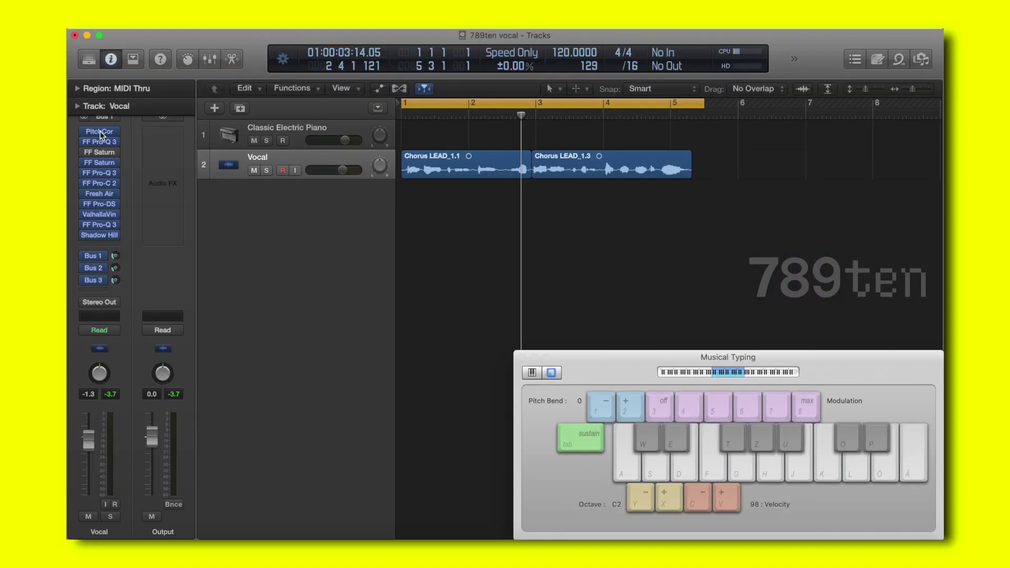
{"action": "left_click", "coordinate": [98, 164]}
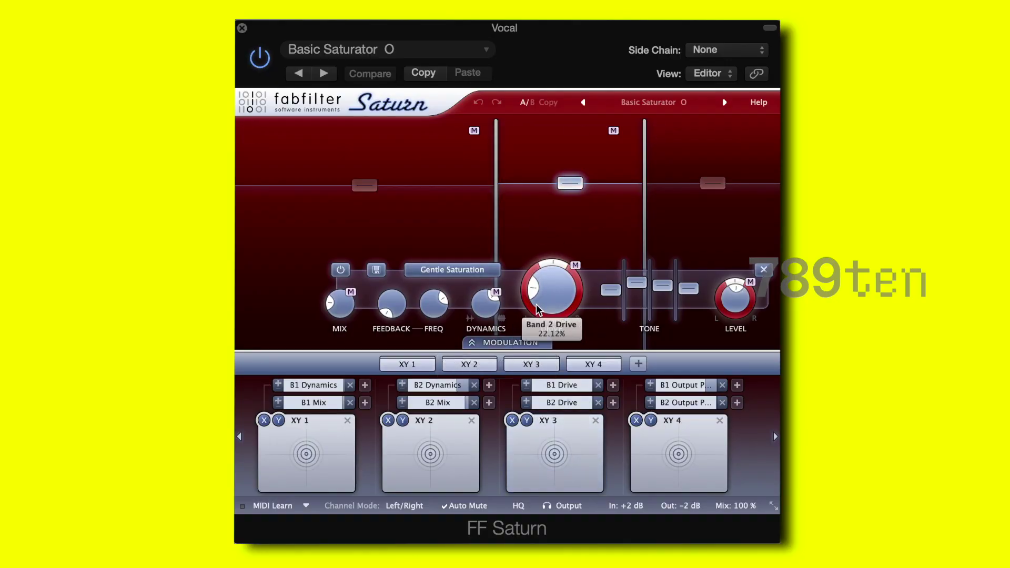
{"action": "mouse_move", "coordinate": [573, 183]}
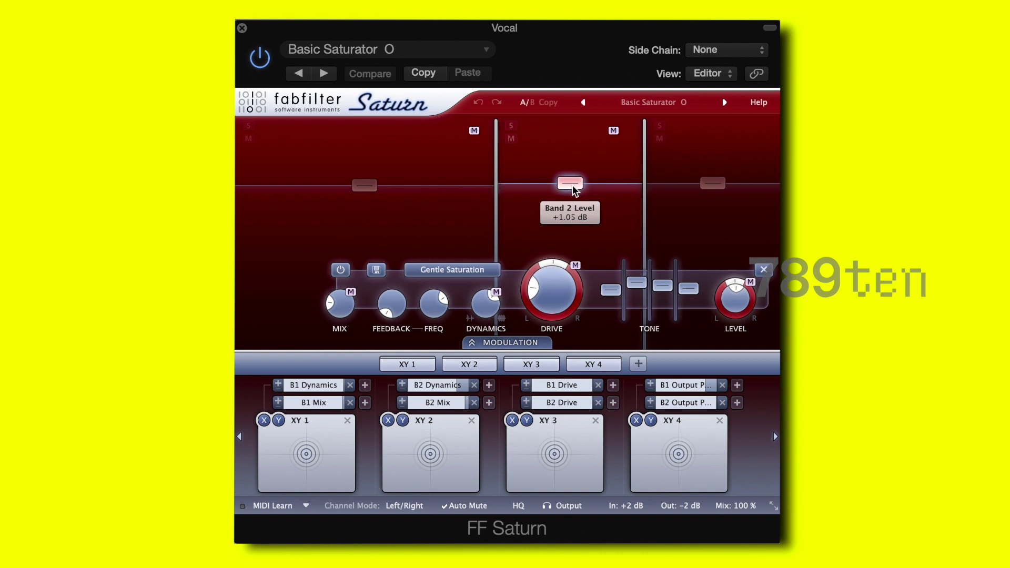
{"action": "mouse_move", "coordinate": [638, 188]}
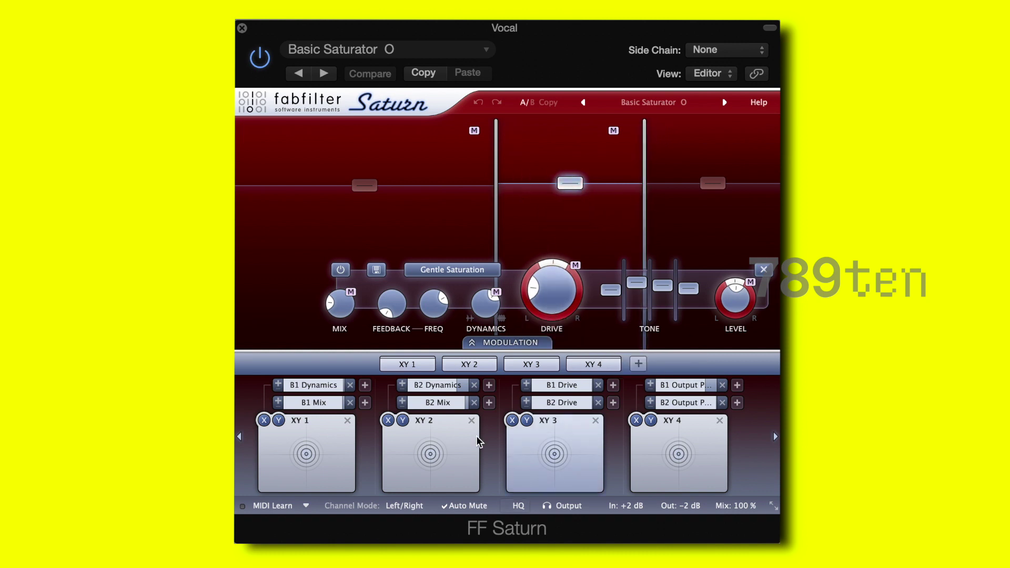
{"action": "mouse_move", "coordinate": [340, 308]}
{"action": "left_click", "coordinate": [712, 183]}
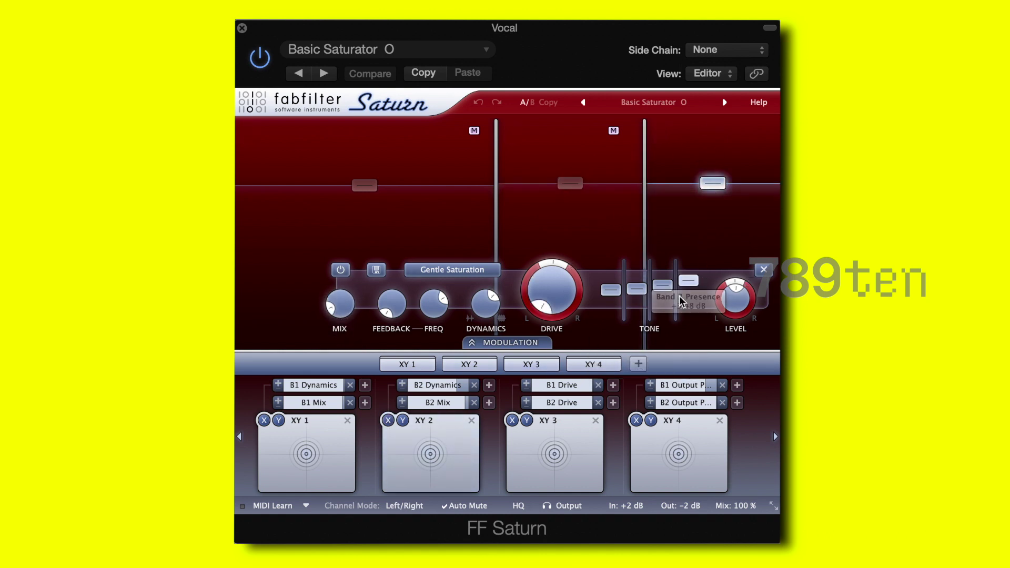
{"action": "mouse_move", "coordinate": [683, 286]}
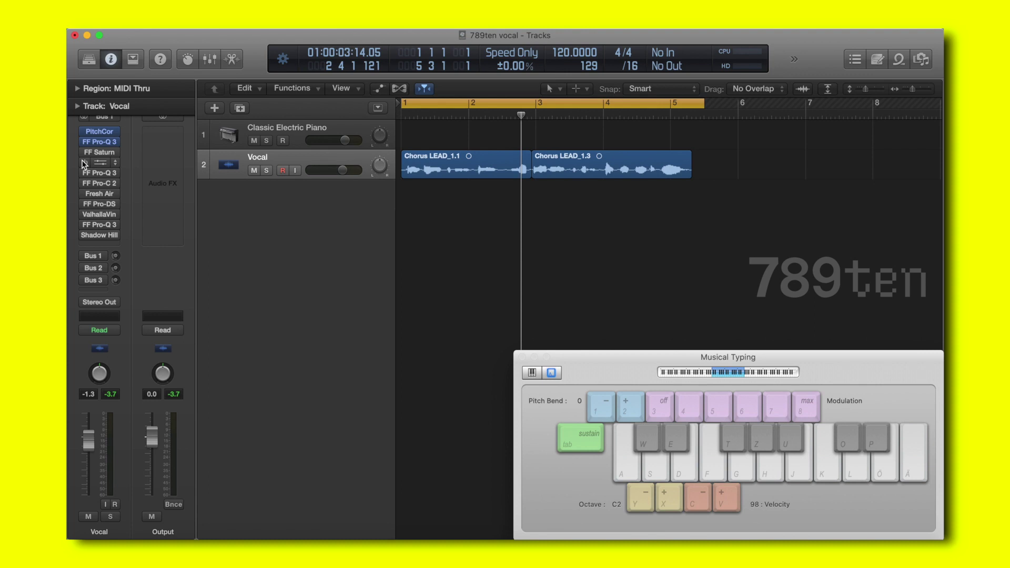
Step: Replay the vocal loop twice from bar 1
{"action": "key", "text": "Return"}
{"action": "key", "text": "space"}
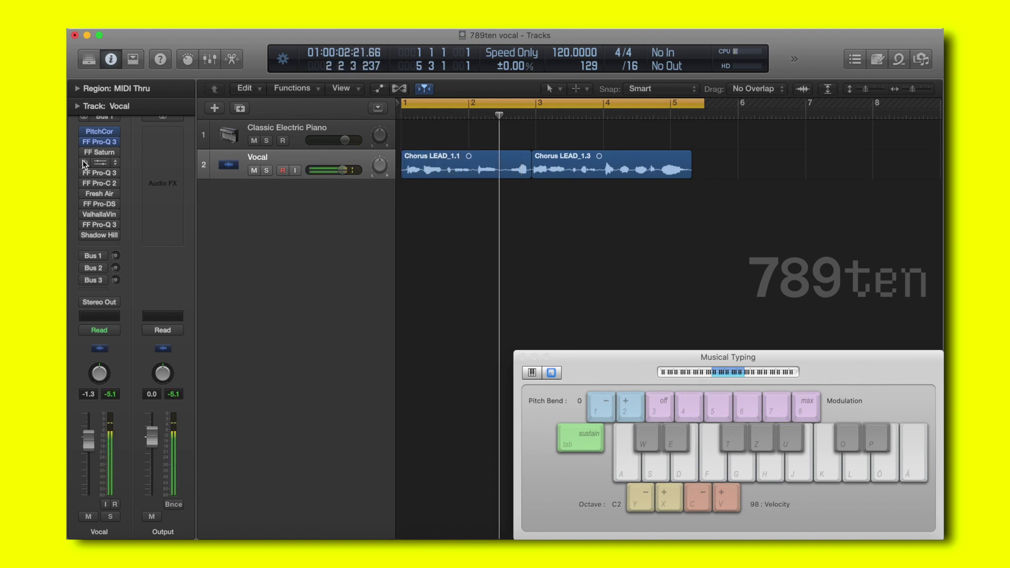
{"action": "key", "text": "Return"}
{"action": "key", "text": "space"}
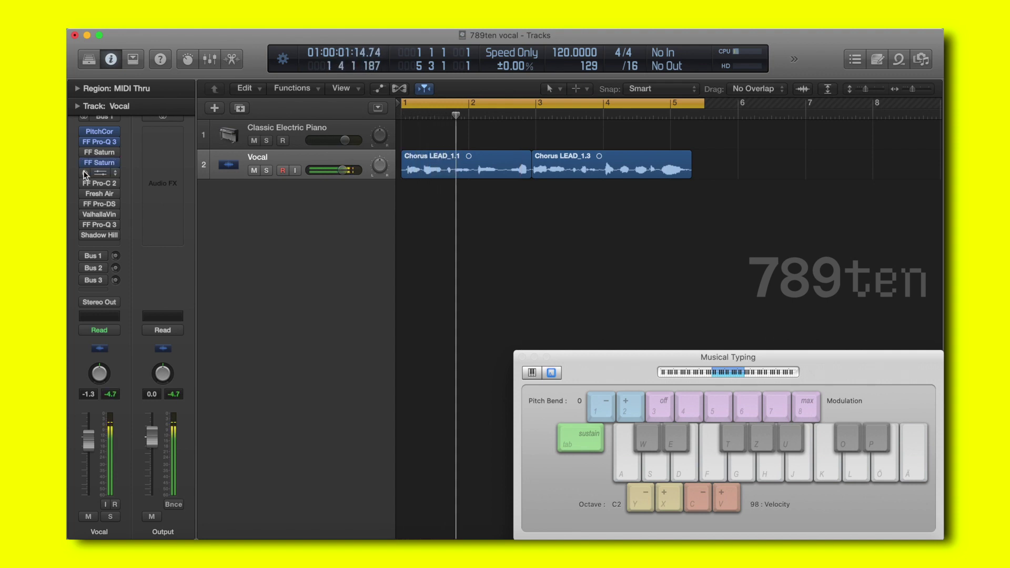
Step: Stop playback and quit WhatsApp from its Dock menu
{"action": "key", "text": "space"}
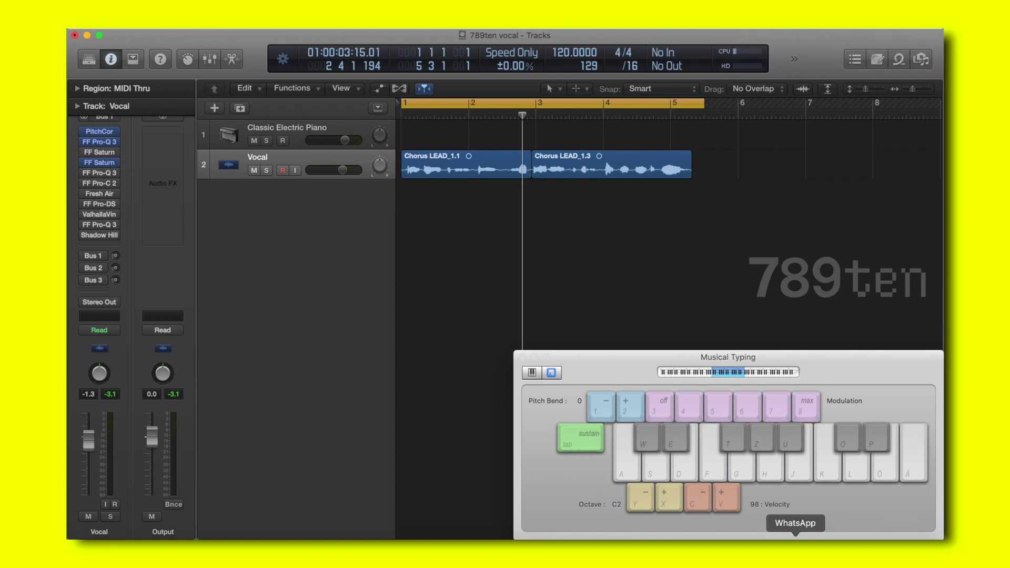
{"action": "right_click", "coordinate": [796, 536]}
{"action": "left_click", "coordinate": [805, 521]}
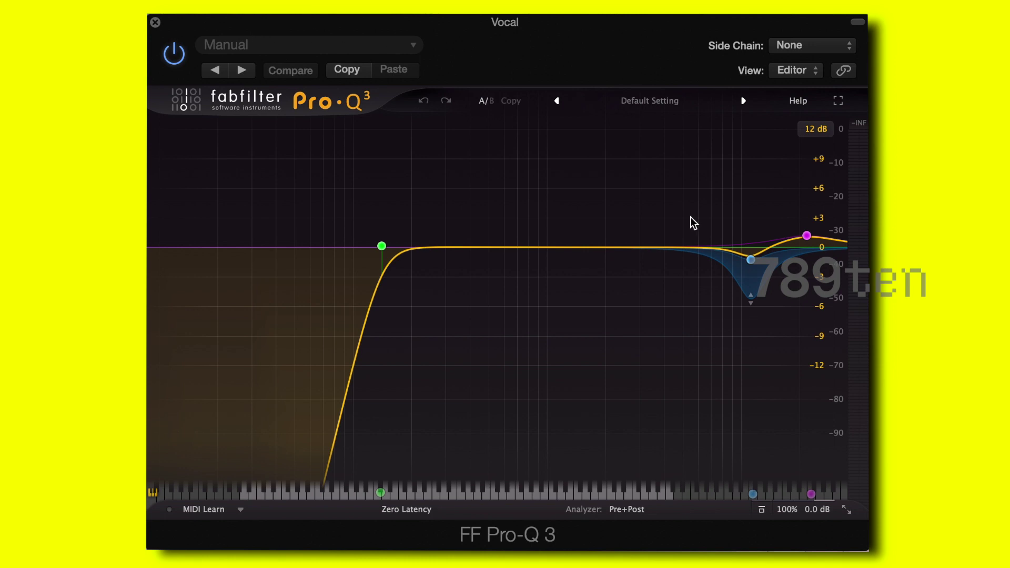
Step: Select the 11214 Hz band and toggle the Pro-Q 3 EQ off and back on to compare
{"action": "mouse_move", "coordinate": [738, 252]}
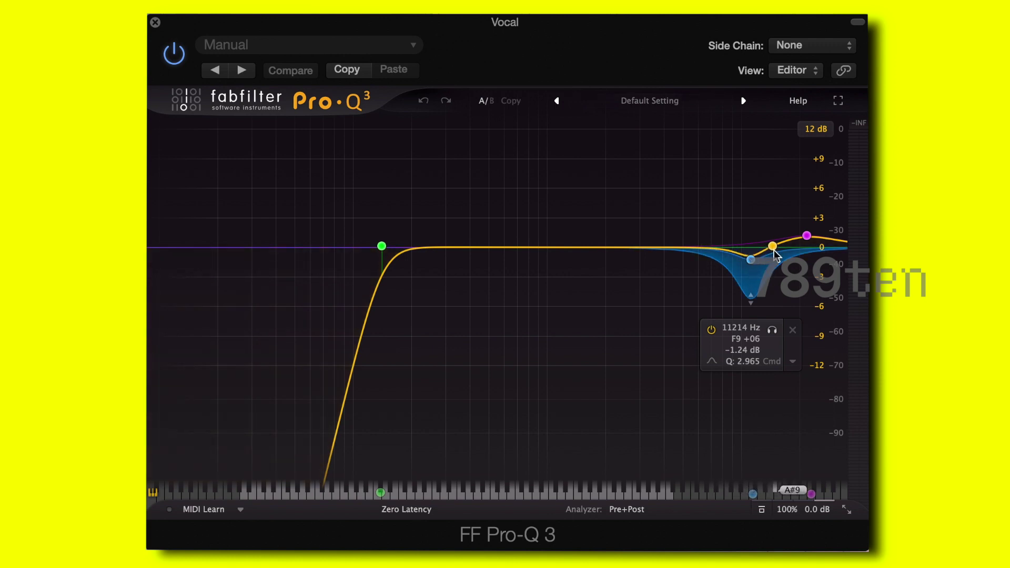
{"action": "left_click", "coordinate": [751, 261]}
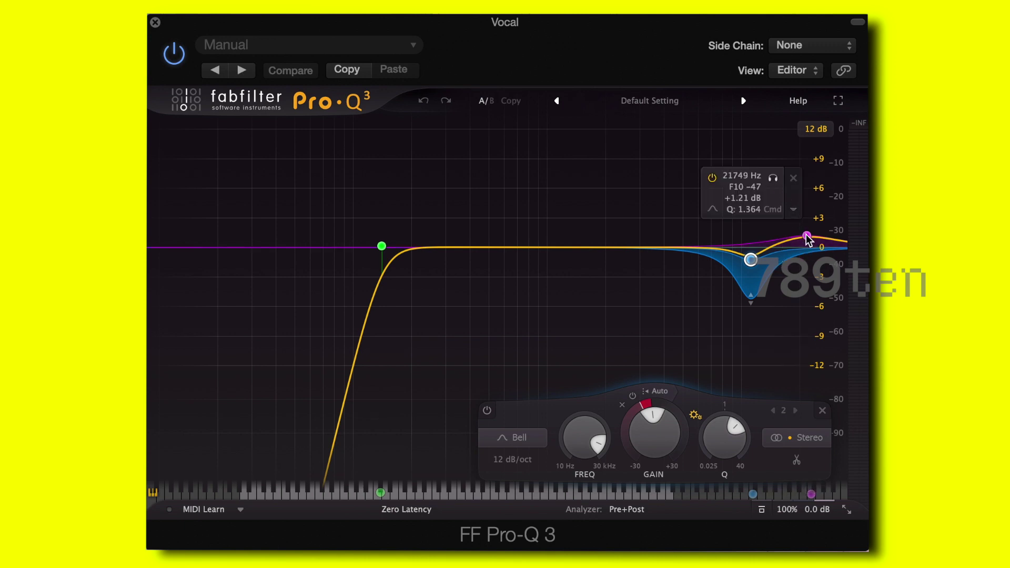
{"action": "left_click", "coordinate": [174, 54]}
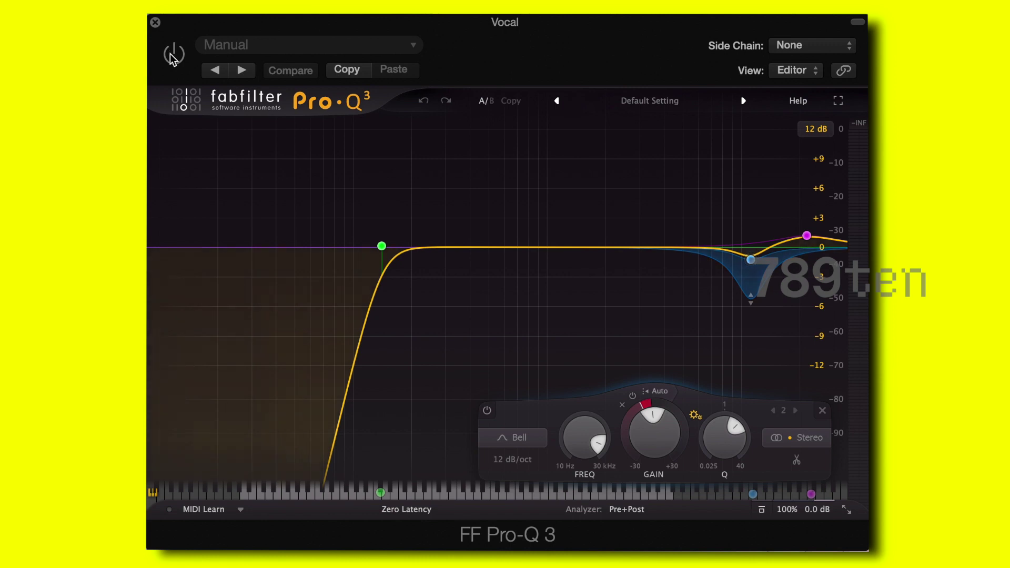
{"action": "left_click", "coordinate": [173, 54]}
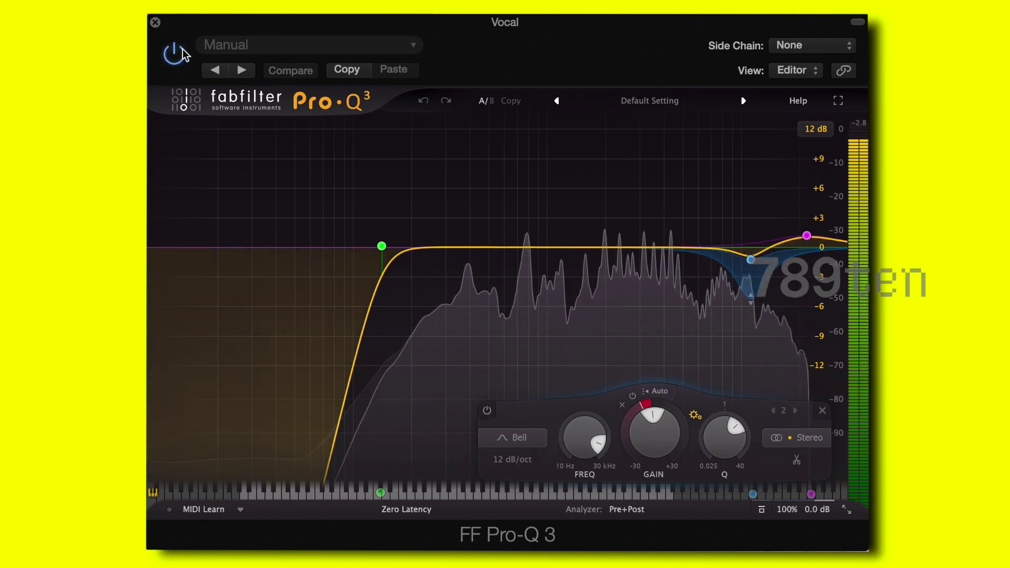
Step: Close the Pro-Q 3 window and open the FF Pro-C 2 compressor
{"action": "mouse_move", "coordinate": [752, 263]}
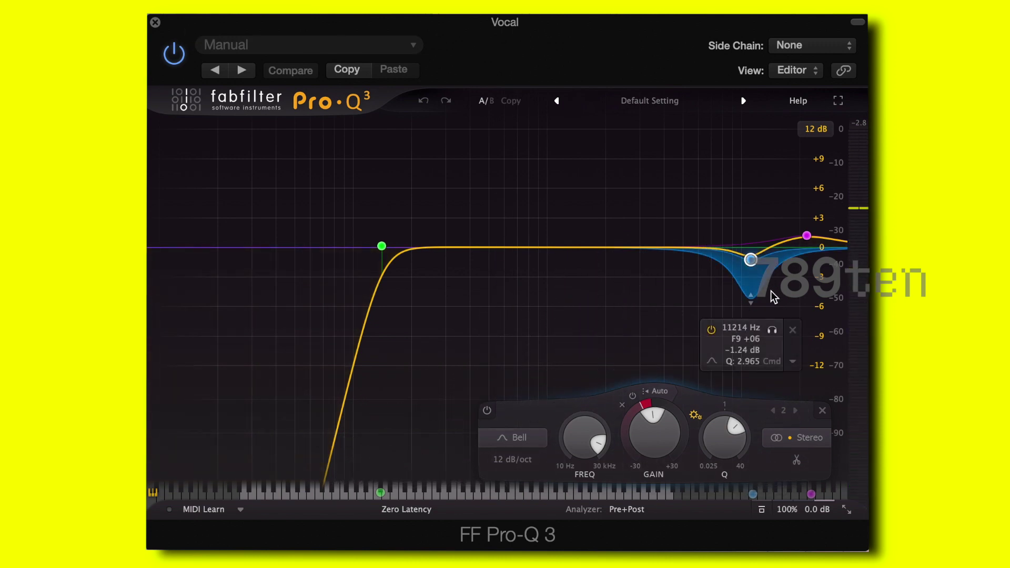
{"action": "left_click", "coordinate": [155, 22]}
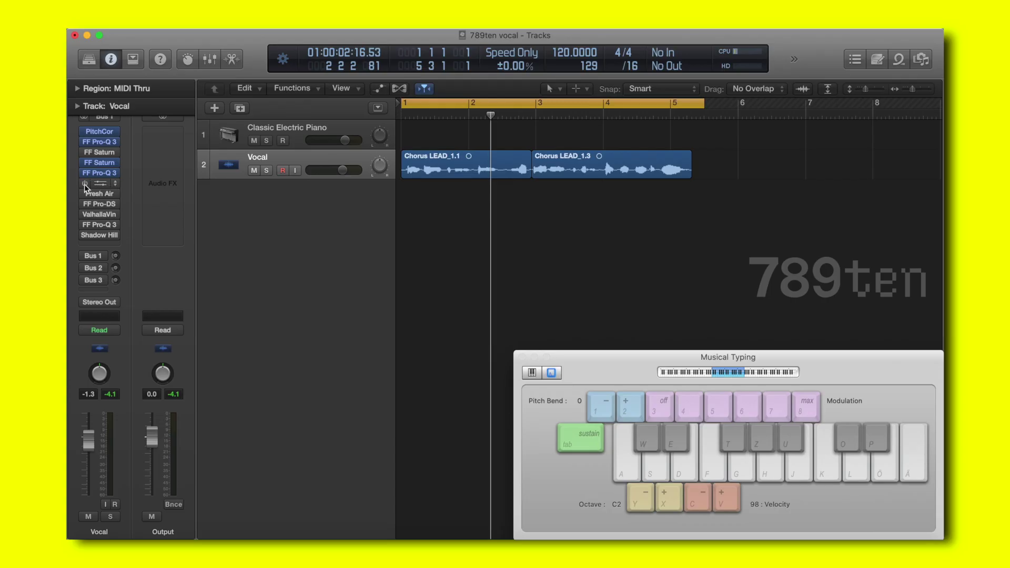
{"action": "left_click", "coordinate": [85, 184]}
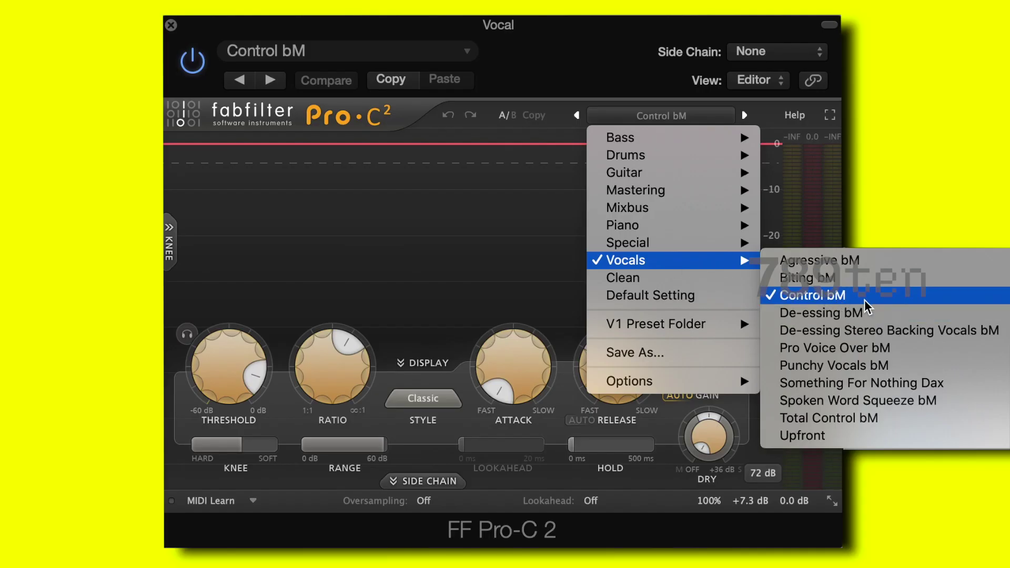
Step: Keep FF Pro-C 2 on the Control bM preset and play the vocal through it
{"action": "left_click", "coordinate": [560, 58]}
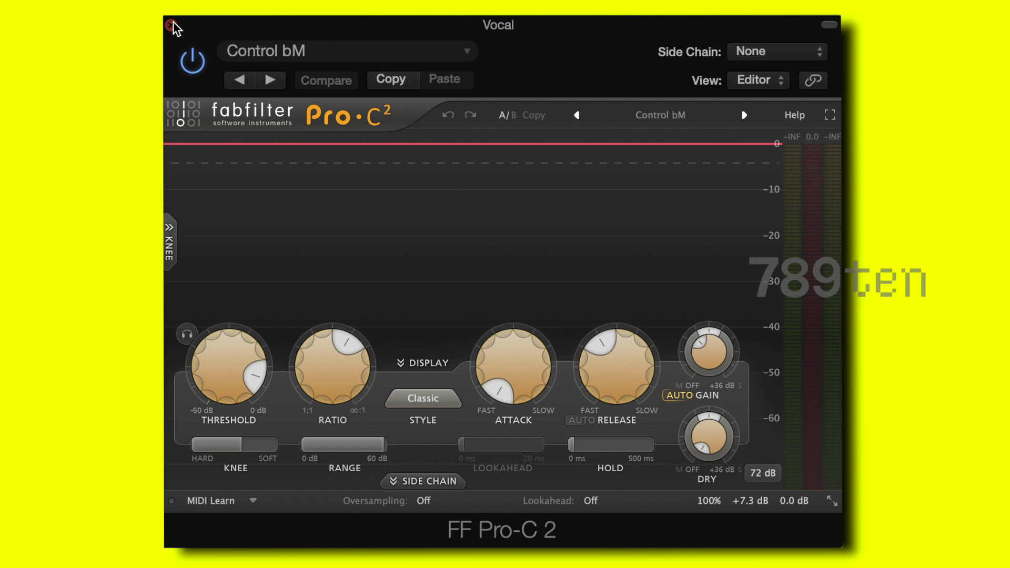
{"action": "key", "text": "space"}
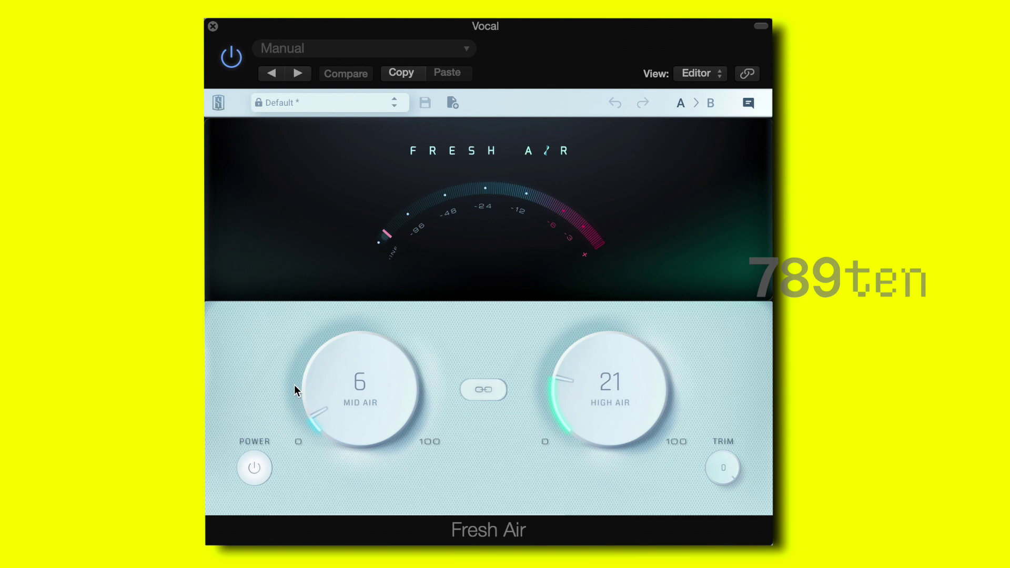
Step: Settle Fresh Air at Mid Air 6 and High Air 21, then bypass-compare and re-enable it
{"action": "left_click_drag", "start_coordinate": [611, 414], "coordinate": [625, 190]}
{"action": "mouse_move", "coordinate": [381, 388]}
{"action": "left_mouse_down"}
{"action": "mouse_move", "coordinate": [400, 275]}
{"action": "mouse_move", "coordinate": [427, 228]}
{"action": "mouse_move", "coordinate": [364, 380]}
{"action": "left_mouse_up"}
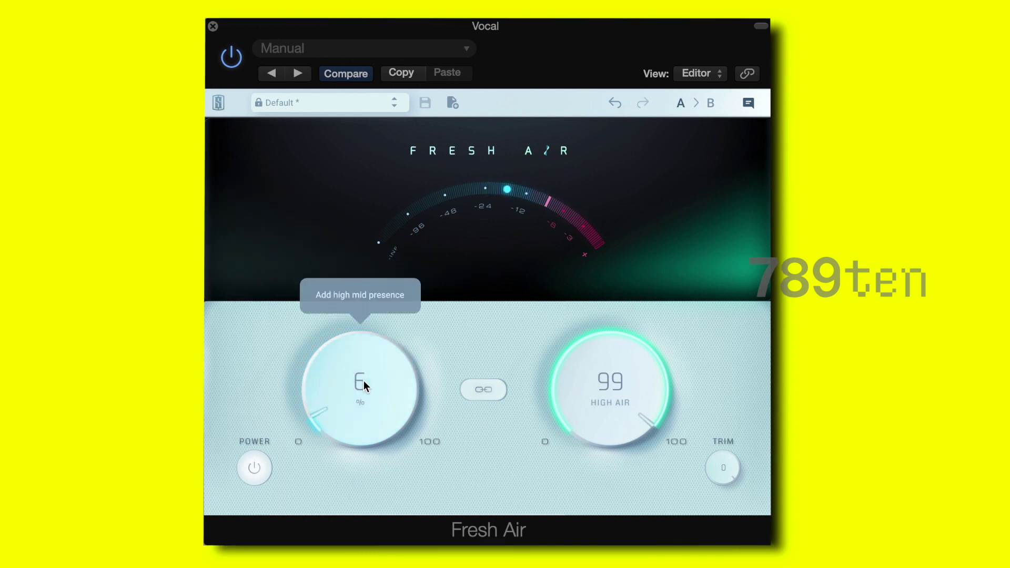
{"action": "left_click_drag", "start_coordinate": [551, 393], "coordinate": [583, 565]}
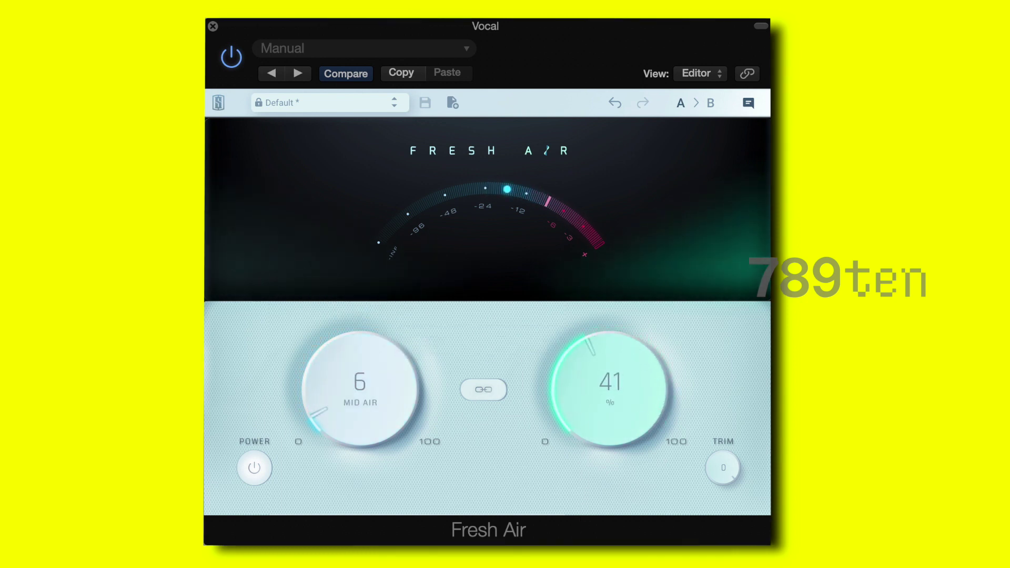
{"action": "left_click_drag", "start_coordinate": [589, 425], "coordinate": [589, 467]}
{"action": "left_click_drag", "start_coordinate": [595, 413], "coordinate": [595, 421]}
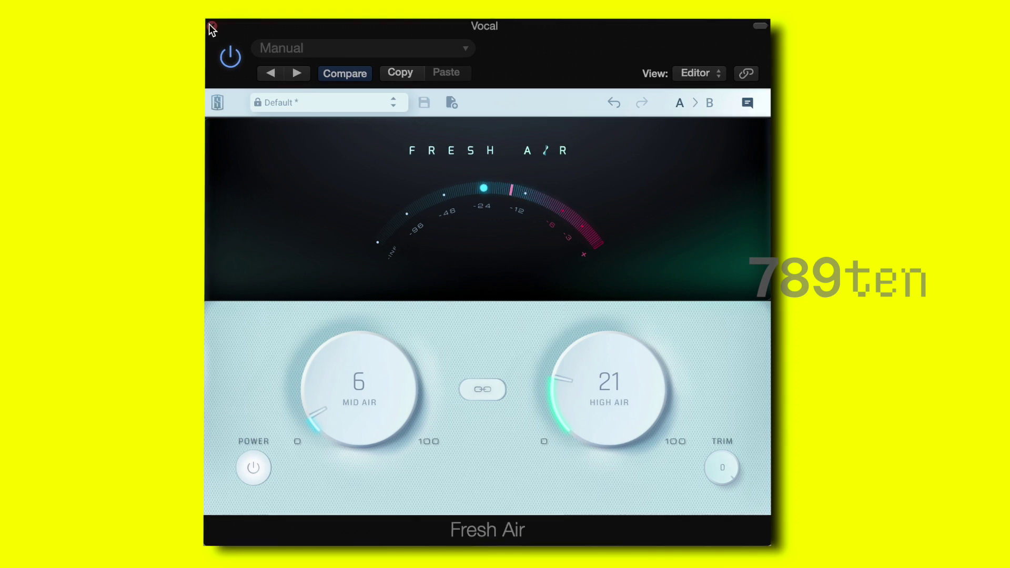
{"action": "left_click", "coordinate": [231, 59]}
{"action": "left_click", "coordinate": [231, 59]}
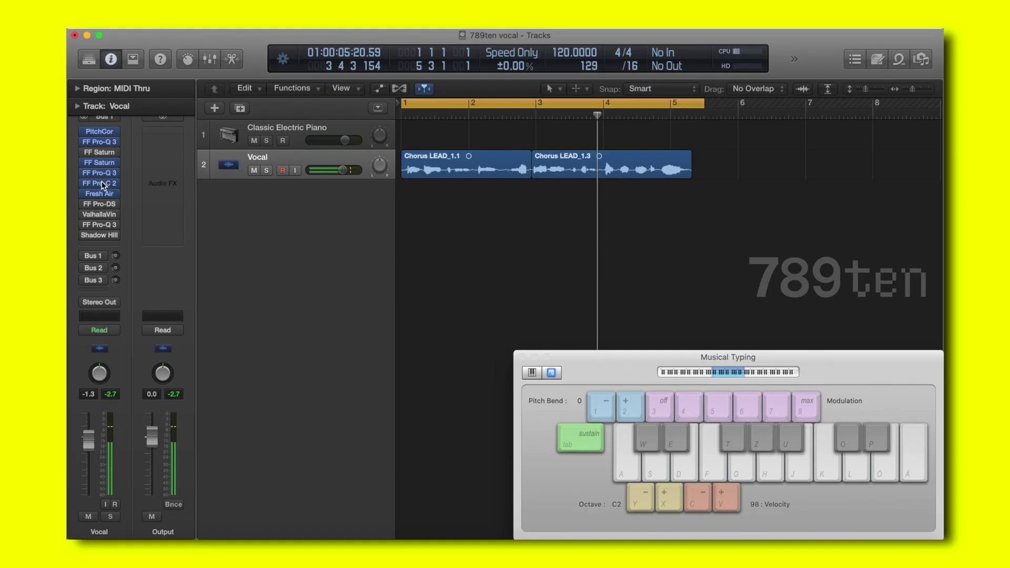
Step: Open the FF Pro-DS de-esser on Female Split Band and play the vocal through it
{"action": "mouse_move", "coordinate": [91, 204]}
{"action": "left_click", "coordinate": [90, 205]}
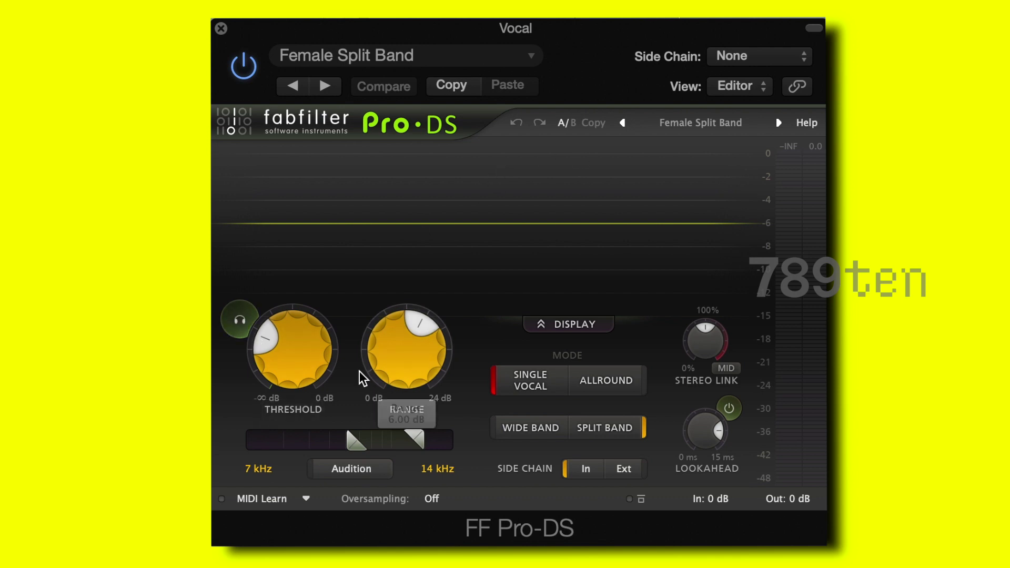
{"action": "mouse_move", "coordinate": [321, 379]}
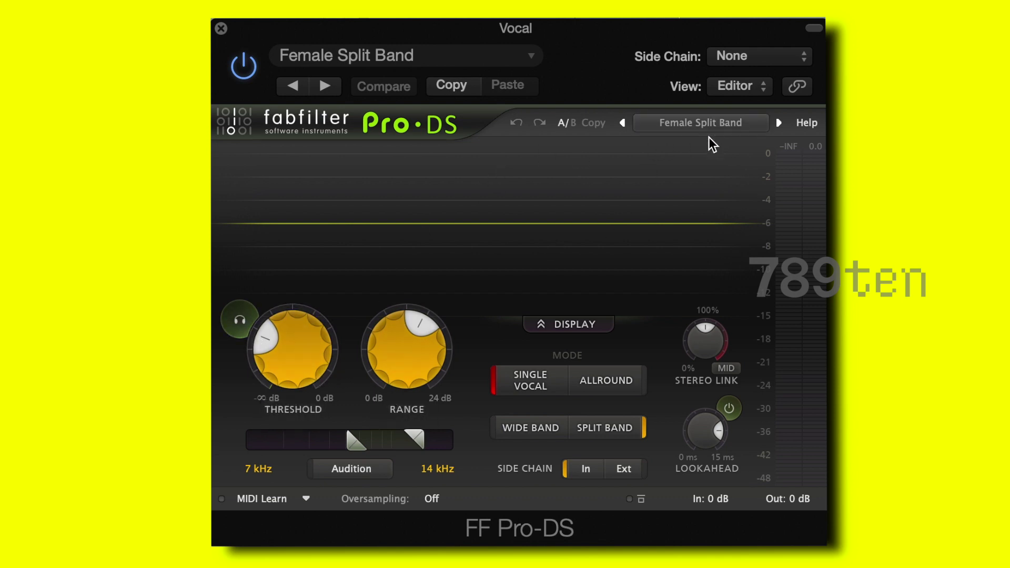
{"action": "mouse_move", "coordinate": [261, 335]}
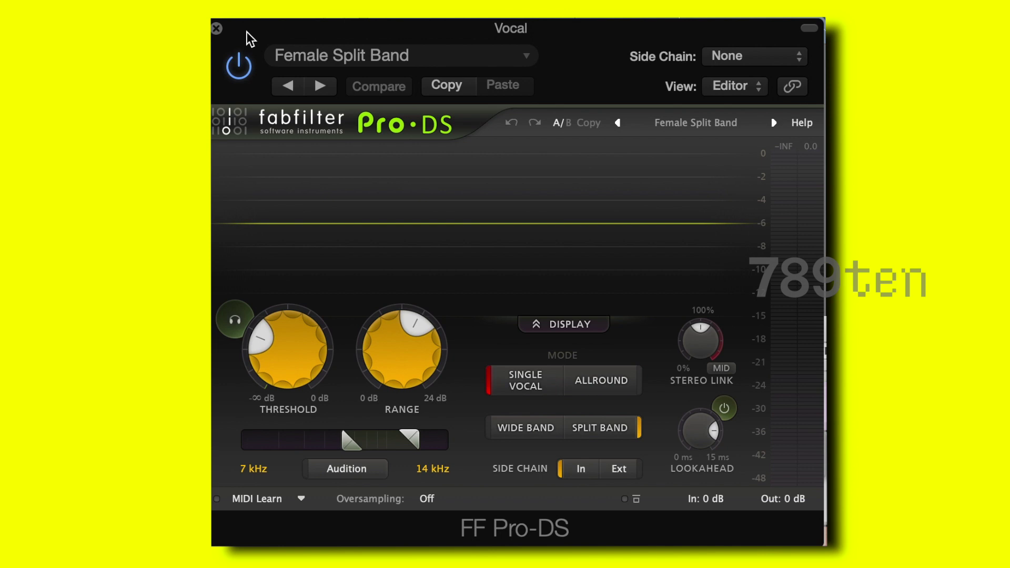
{"action": "key", "text": "space"}
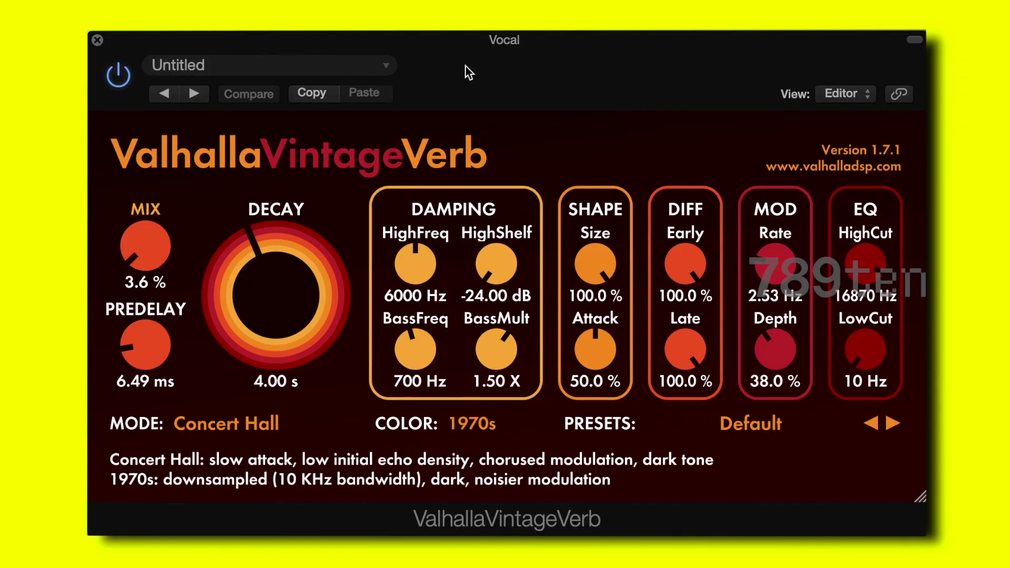
Step: Close the ValhallaVintageVerb and FF Pro-Q 3 windows
{"action": "left_click", "coordinate": [98, 40]}
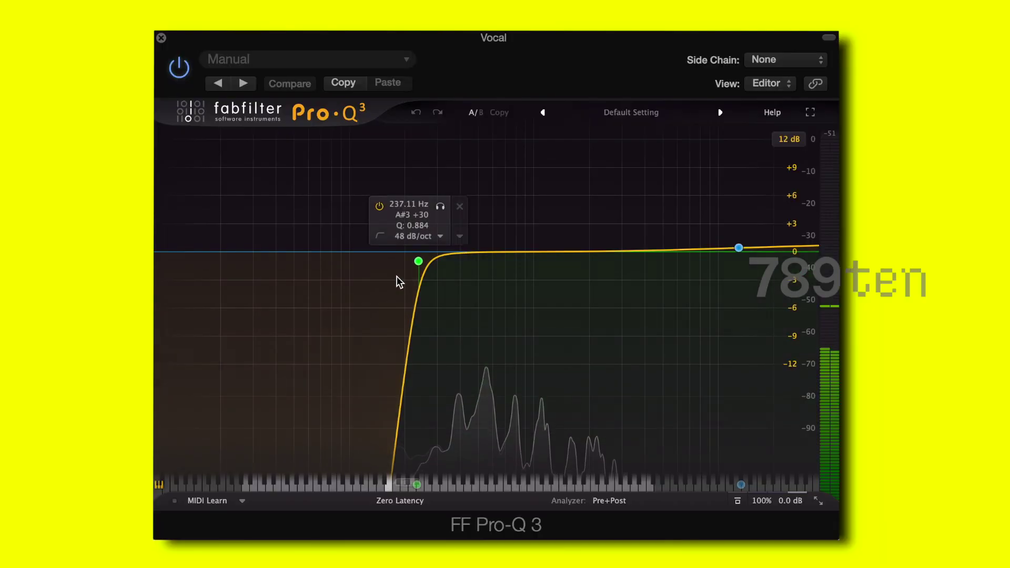
{"action": "left_click", "coordinate": [161, 38]}
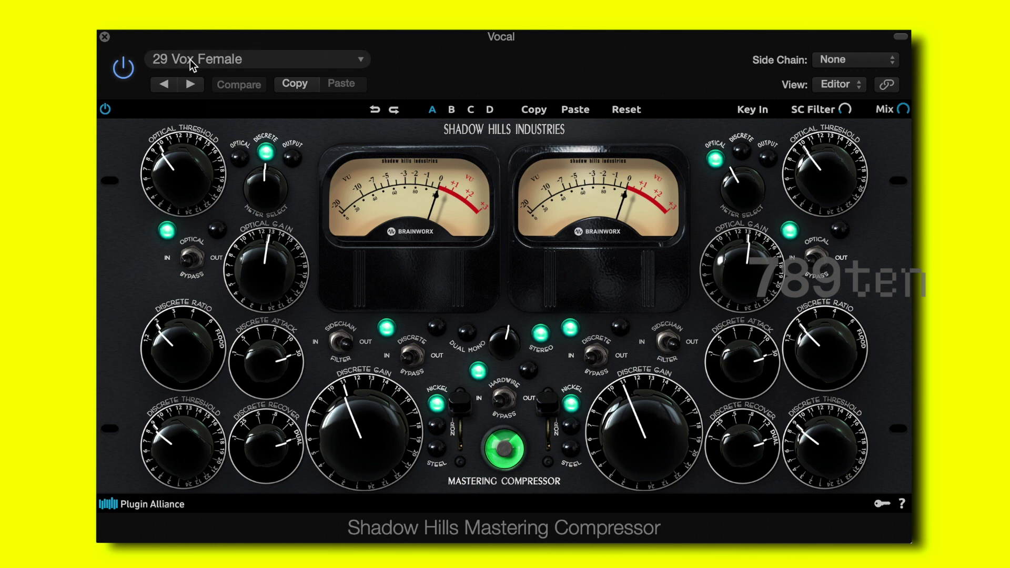
Step: Toggle Shadow Hills (29 Vox Female) off and back on, then close its window
{"action": "left_click", "coordinate": [122, 69]}
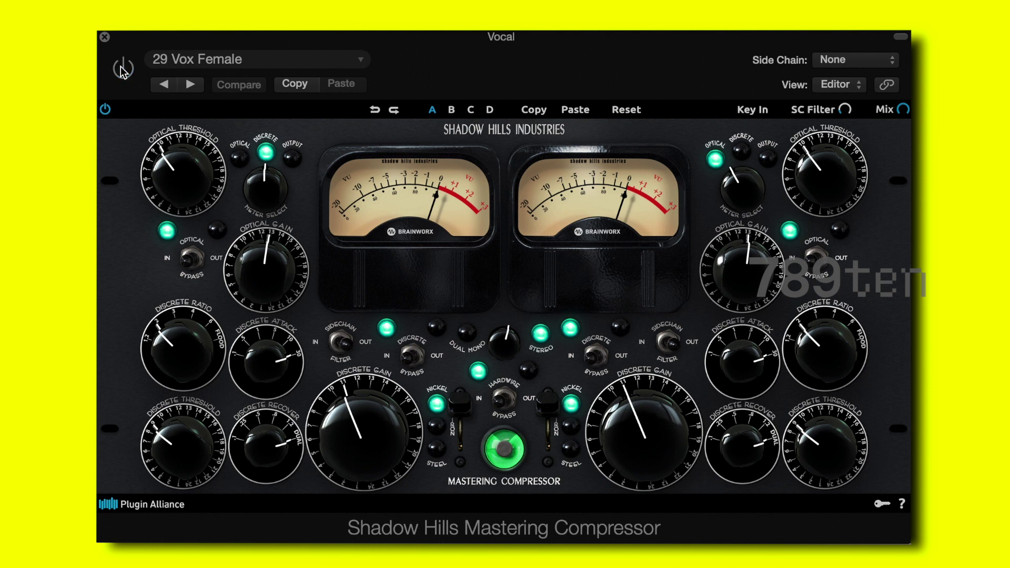
{"action": "left_click", "coordinate": [121, 69]}
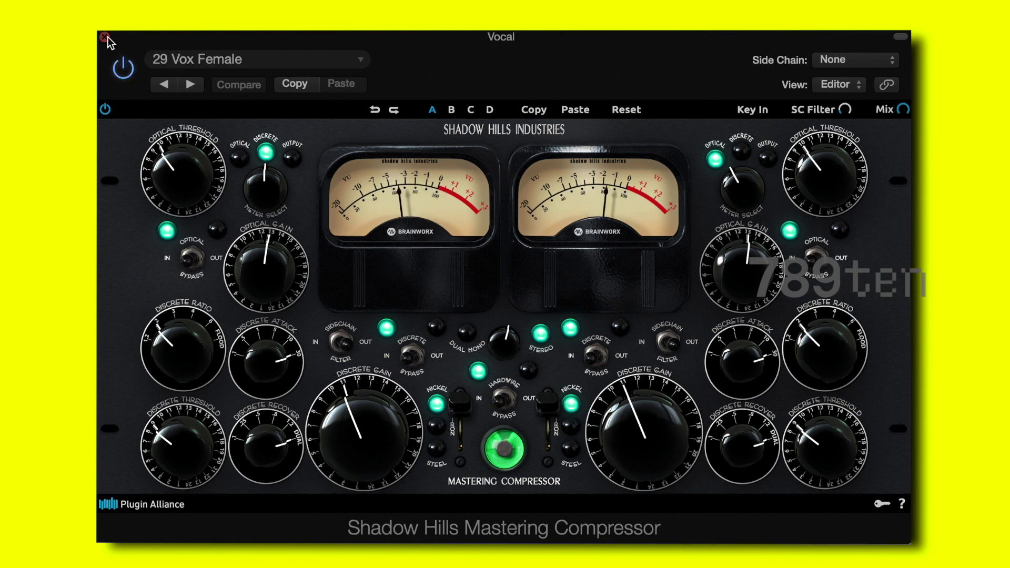
{"action": "left_click", "coordinate": [106, 38]}
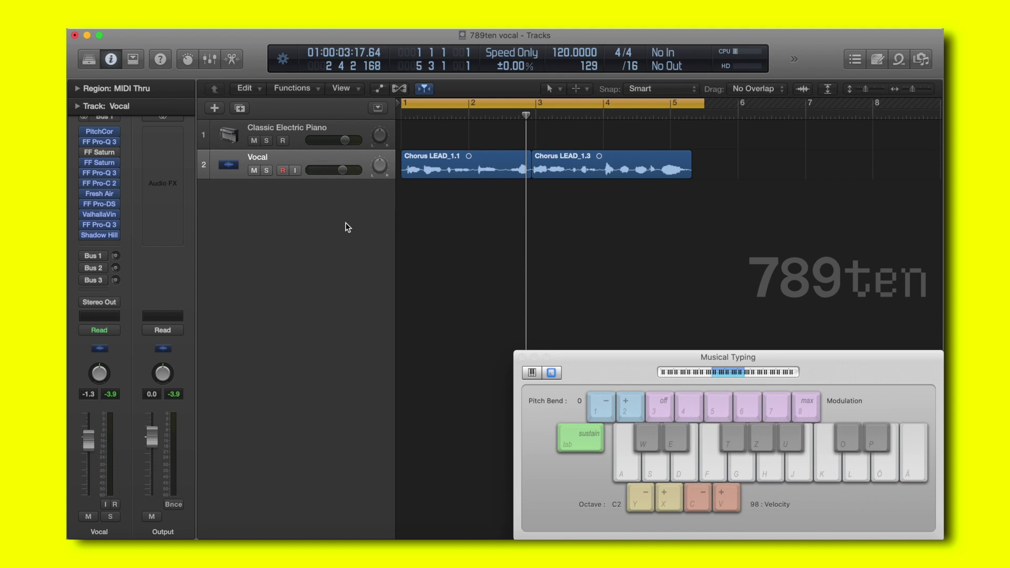
Step: Show the Bus 1 chamber aux, open its RC 48 and FF Pro-C 2, and play the vocal
{"action": "left_click", "coordinate": [93, 255]}
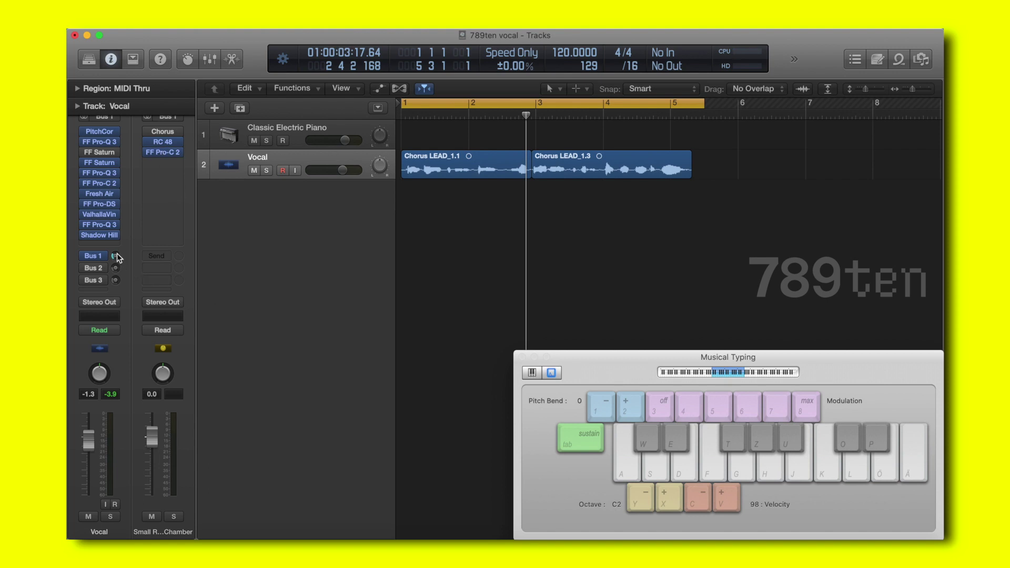
{"action": "left_click", "coordinate": [173, 137]}
{"action": "left_click", "coordinate": [165, 140]}
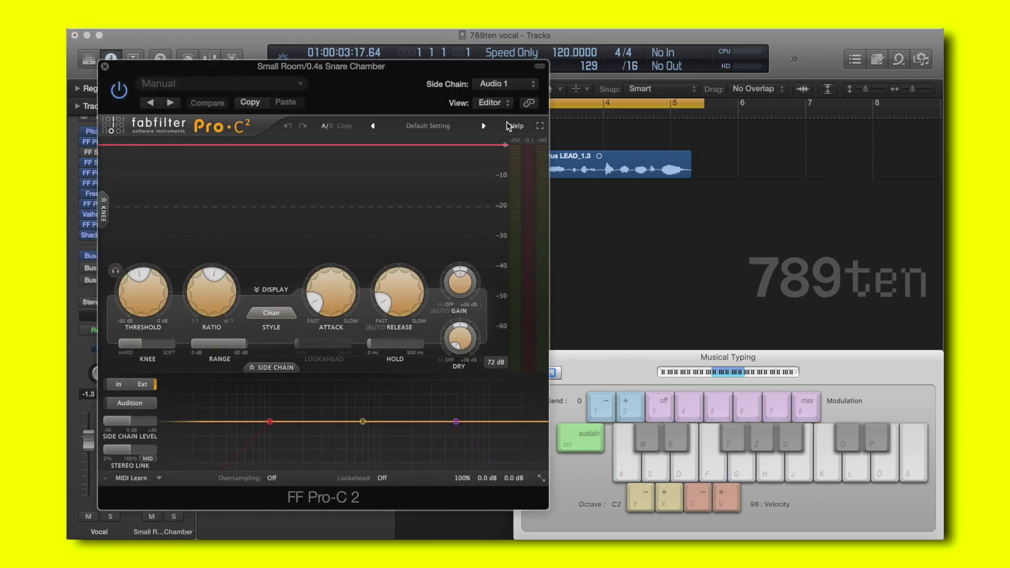
{"action": "left_click_drag", "start_coordinate": [411, 87], "coordinate": [582, 120]}
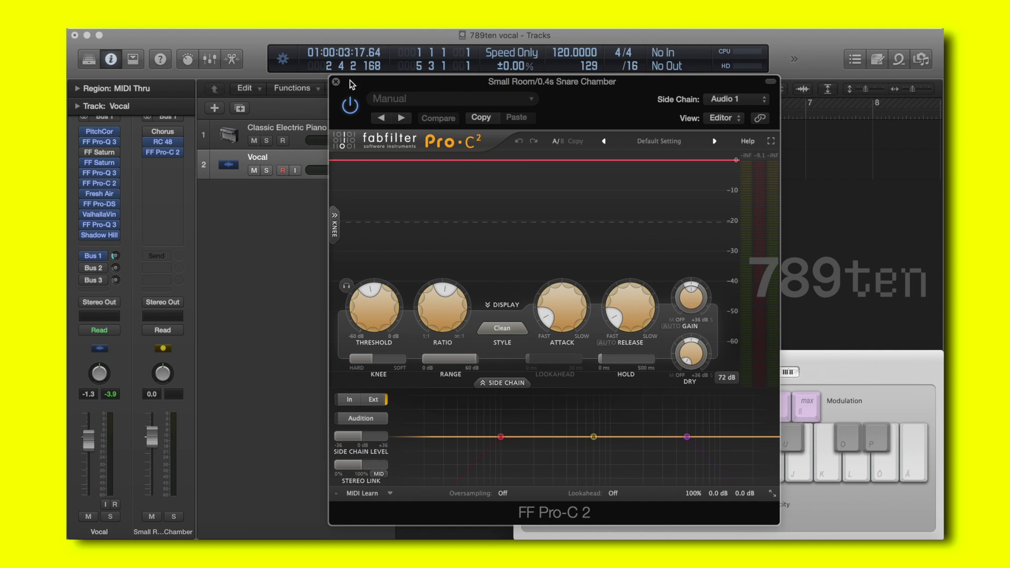
{"action": "key", "text": "space"}
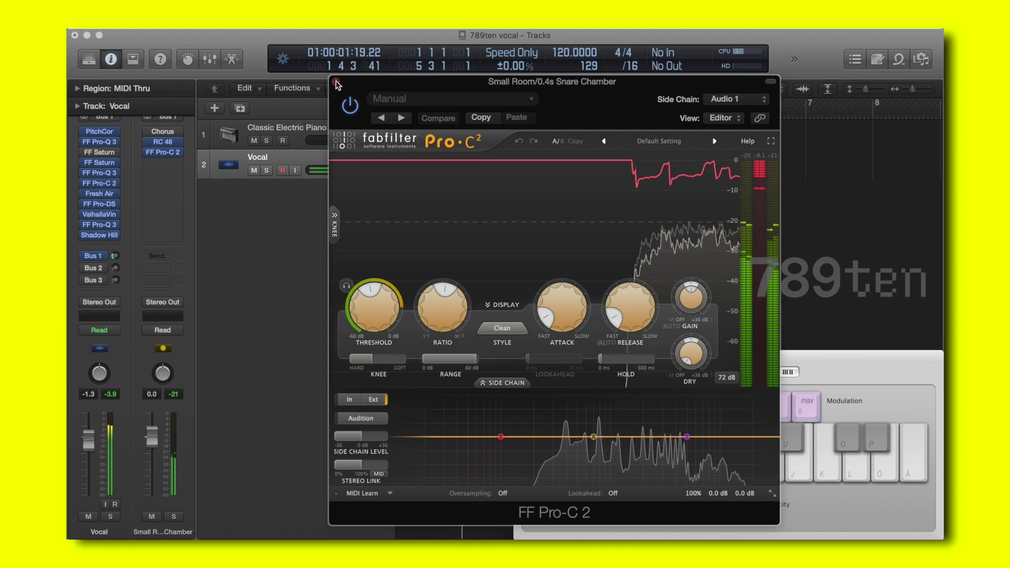
Step: Close the chamber bus's Pro-C 2, then review the Bus 2 delay aux's ValhallaDelay
{"action": "left_click", "coordinate": [336, 84]}
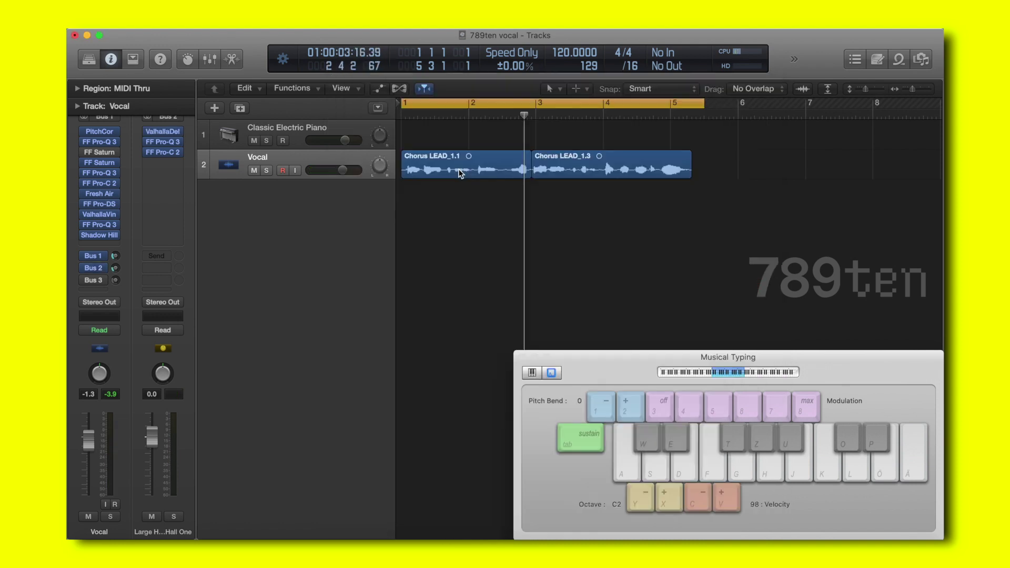
{"action": "left_click", "coordinate": [98, 268]}
{"action": "left_click", "coordinate": [162, 131]}
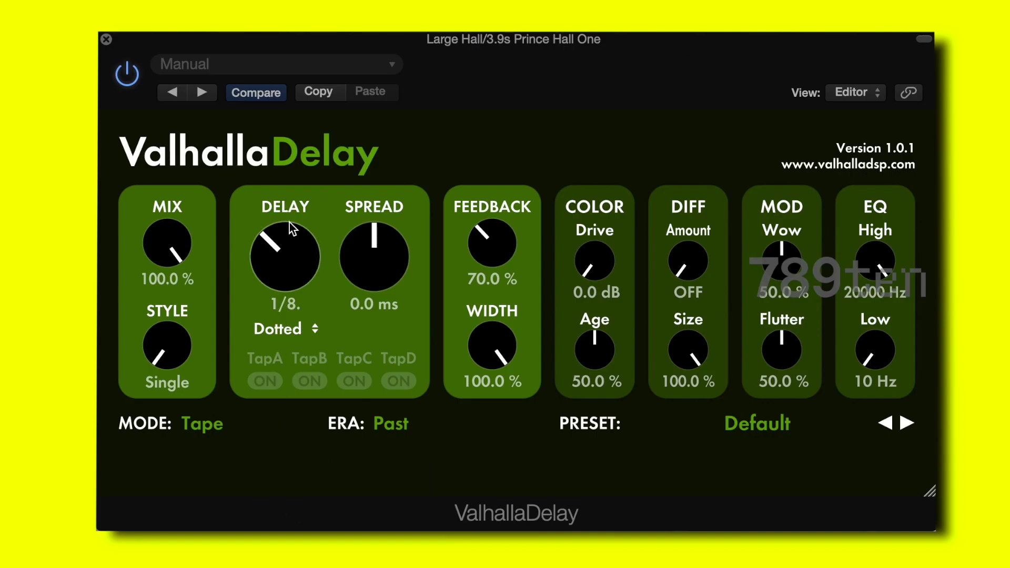
{"action": "left_click", "coordinate": [106, 39]}
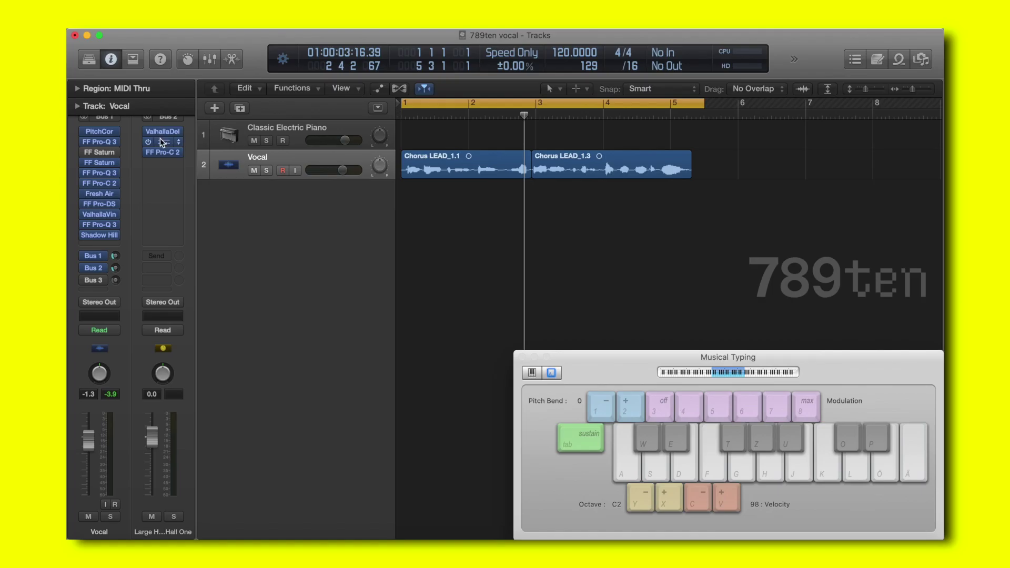
Step: Check the delay bus's Pro-Q 3 and Pro-C 2 with playback running, then close them
{"action": "left_click", "coordinate": [160, 141]}
{"action": "mouse_move", "coordinate": [428, 289]}
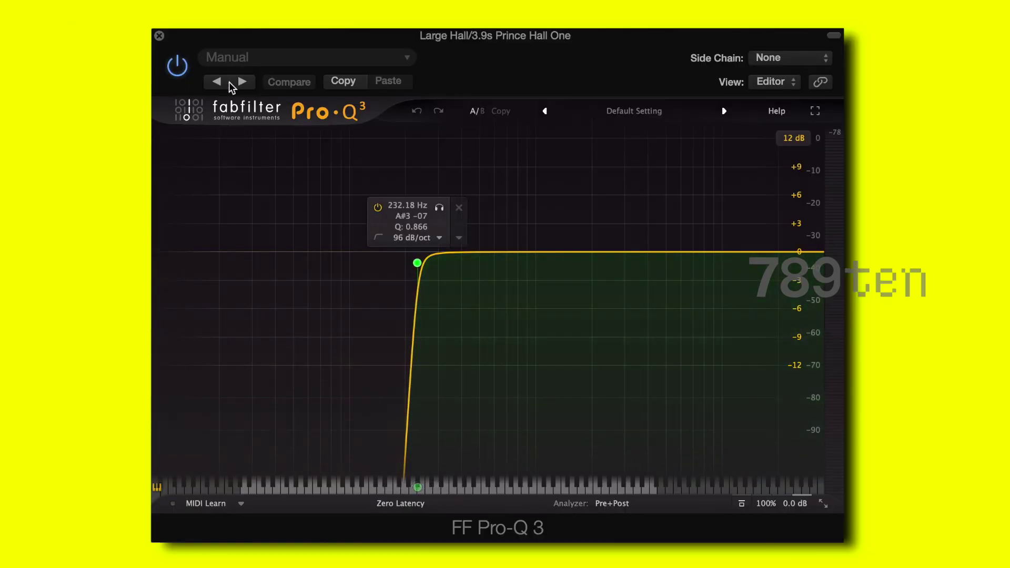
{"action": "left_click", "coordinate": [159, 35]}
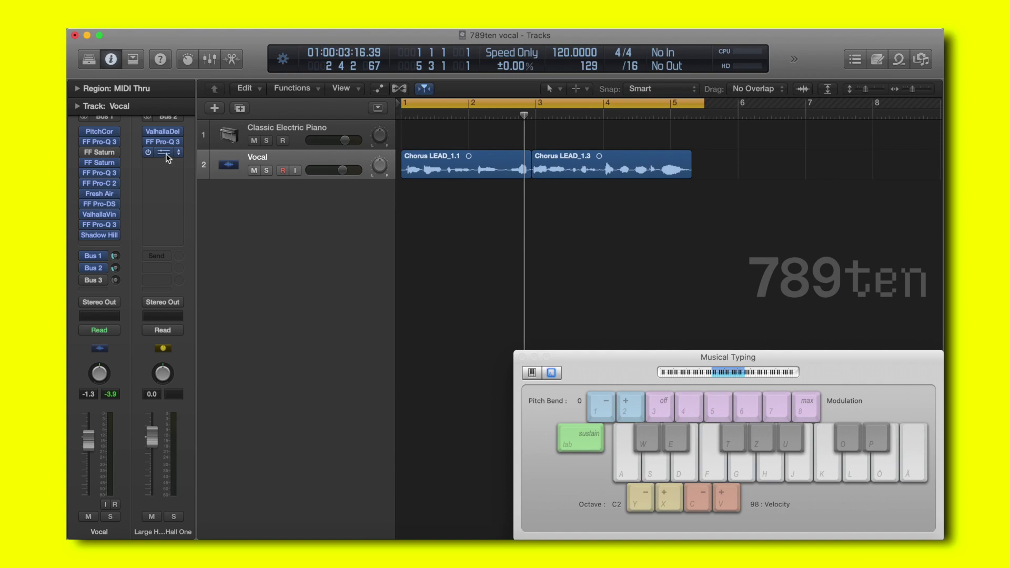
{"action": "left_click", "coordinate": [166, 153]}
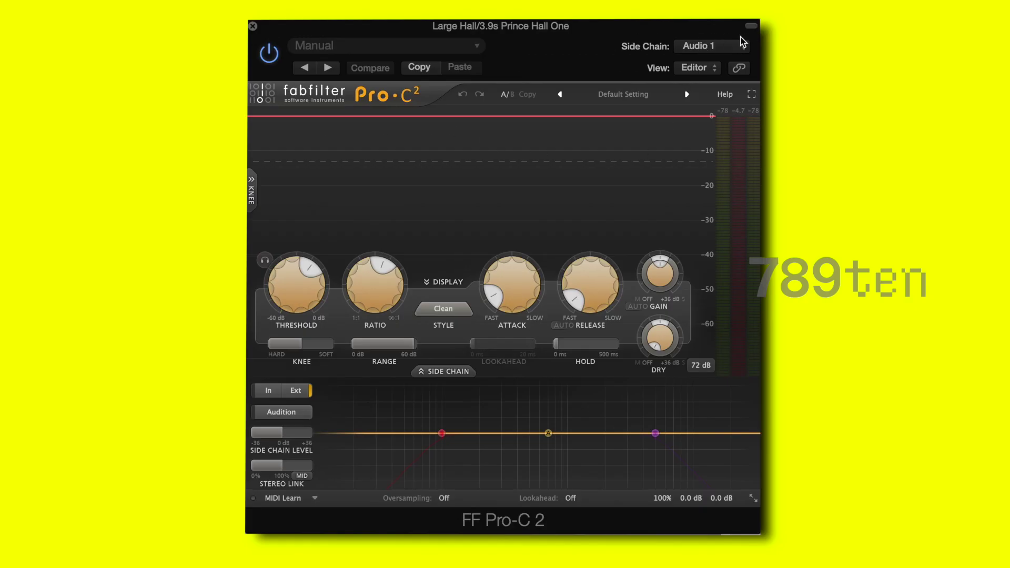
{"action": "key", "text": "space"}
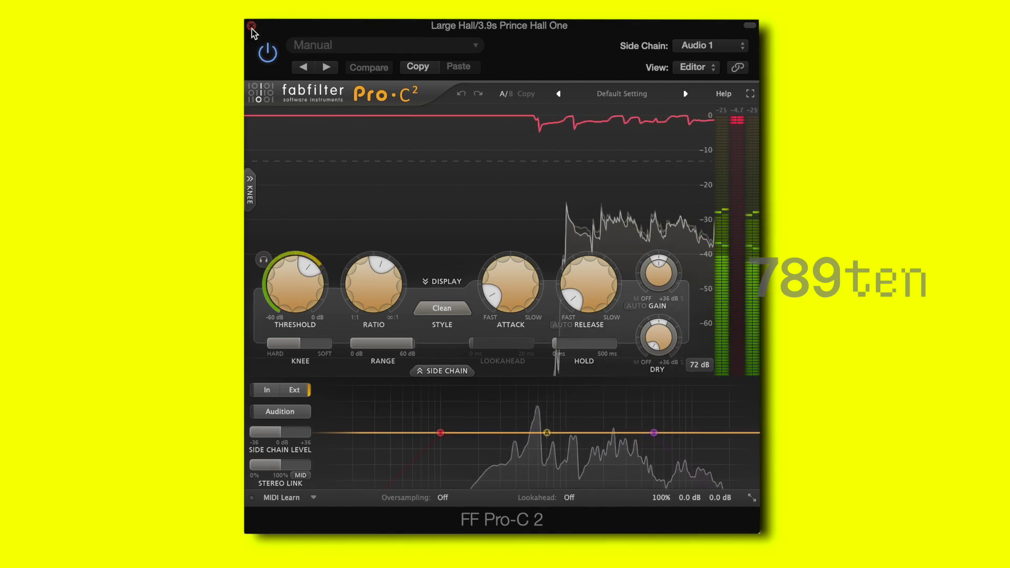
{"action": "left_click", "coordinate": [251, 26]}
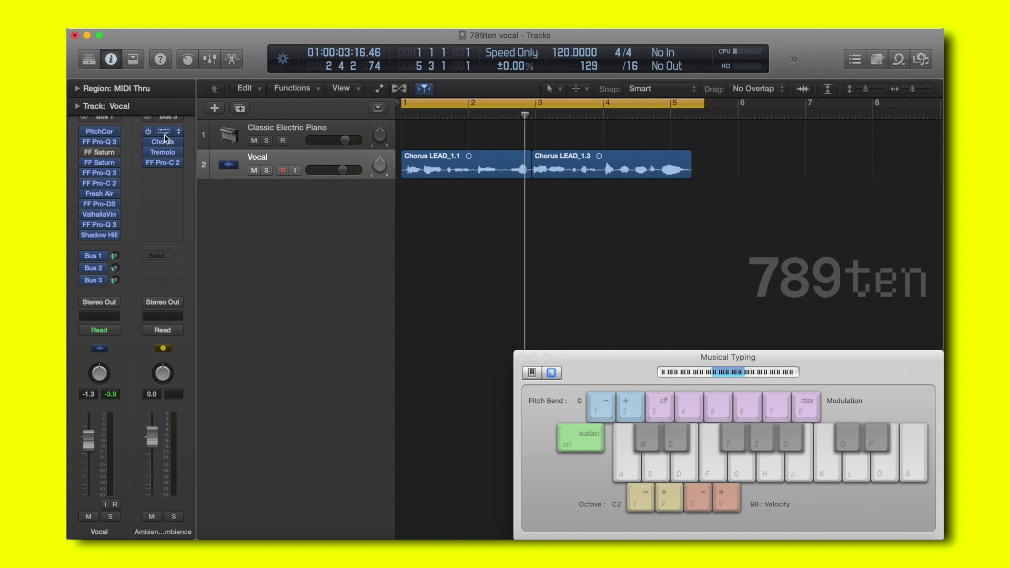
{"action": "left_click", "coordinate": [165, 134]}
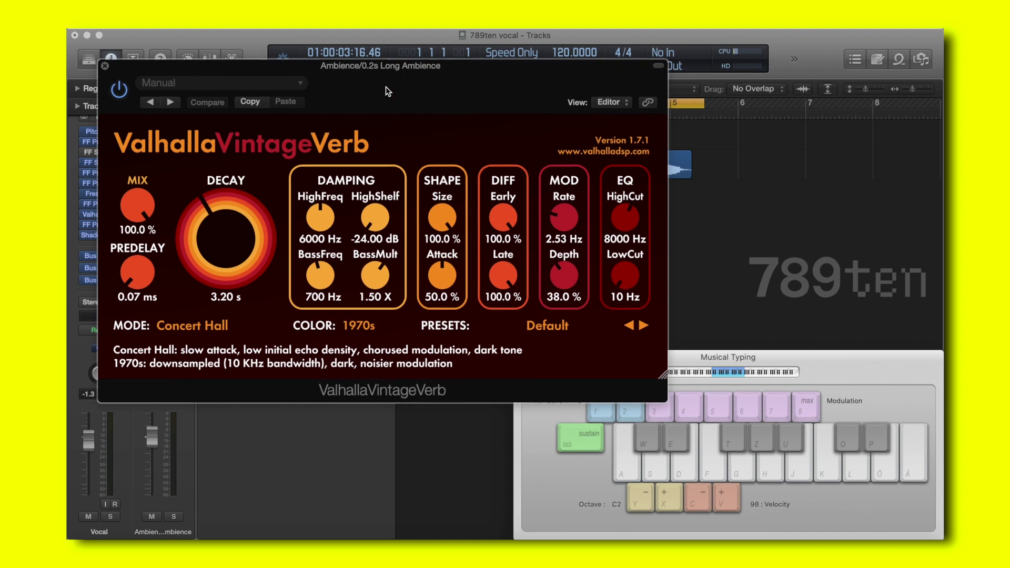
{"action": "left_click", "coordinate": [198, 66]}
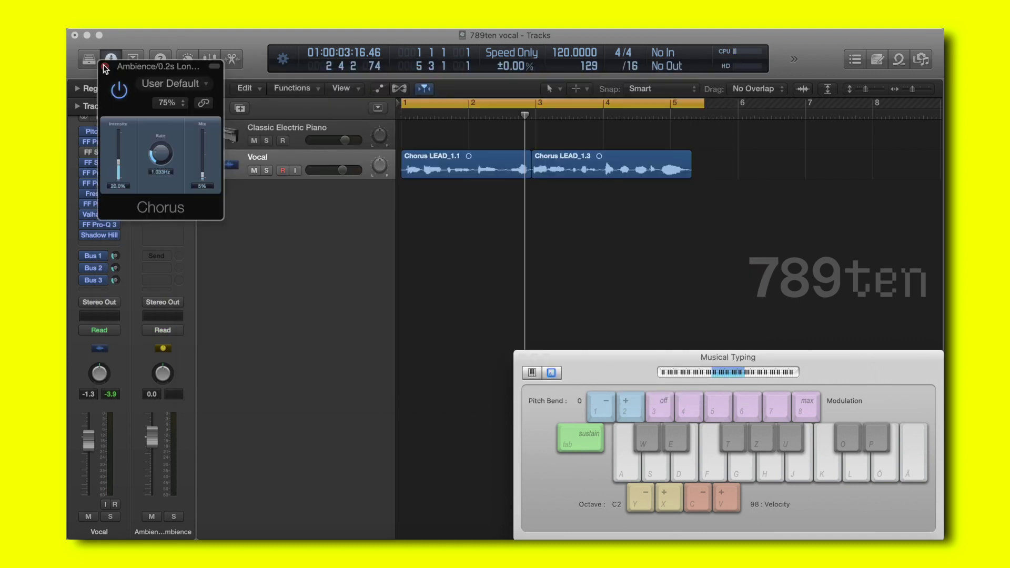
{"action": "left_click", "coordinate": [104, 67]}
{"action": "left_click", "coordinate": [166, 153]}
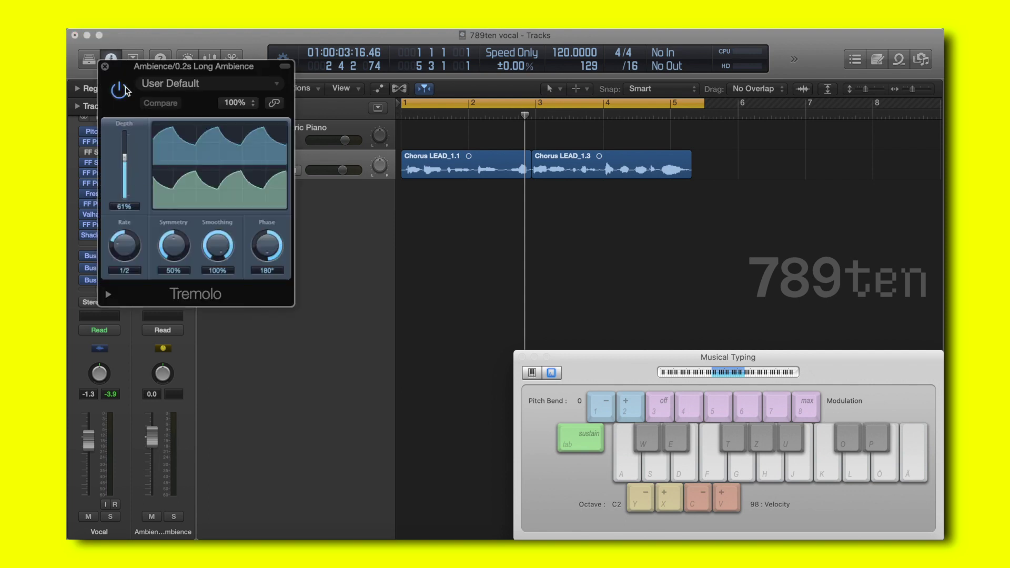
{"action": "left_click", "coordinate": [106, 67]}
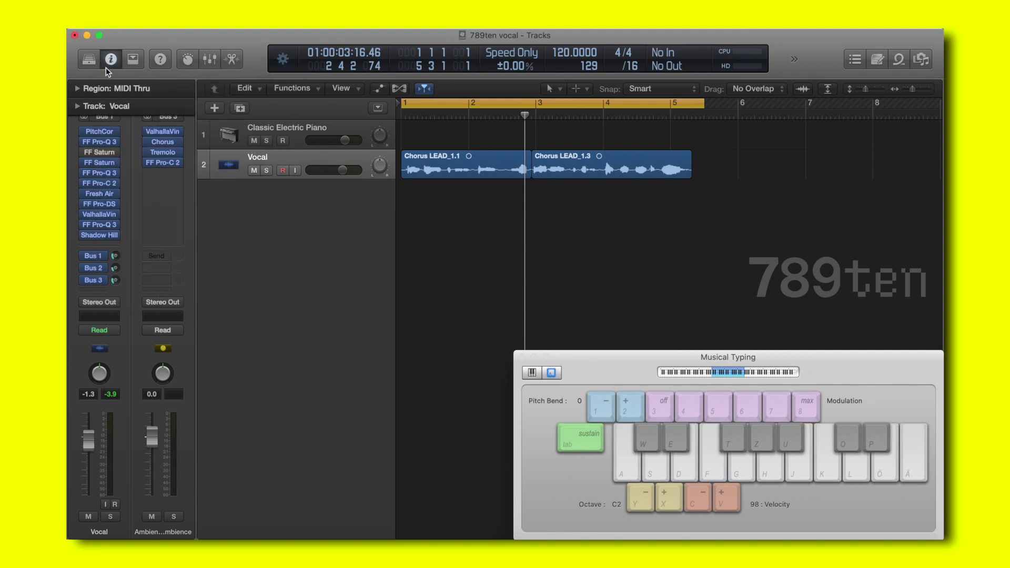
{"action": "left_click", "coordinate": [163, 162]}
{"action": "left_click_drag", "start_coordinate": [386, 96], "coordinate": [493, 96]}
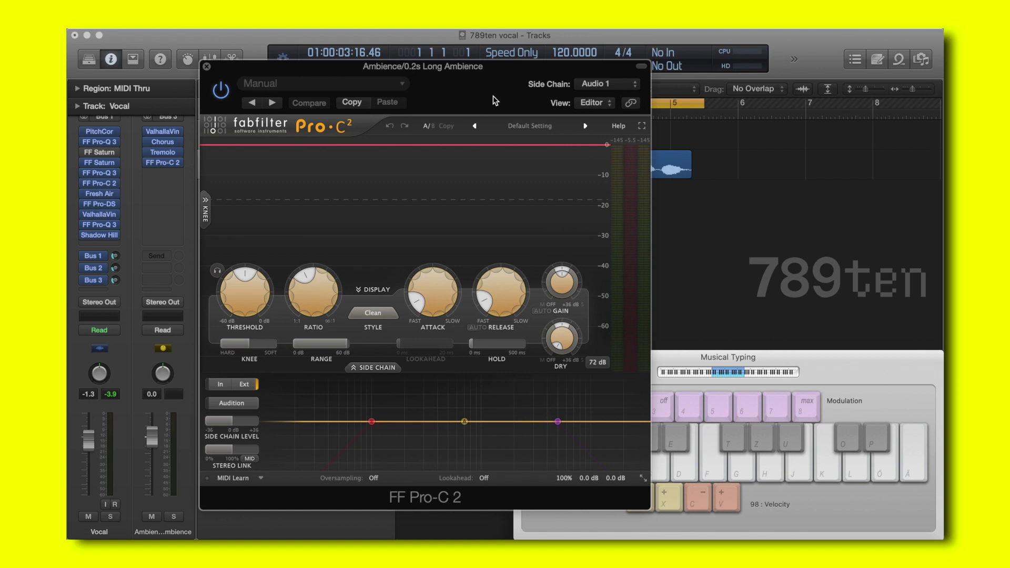
{"action": "left_click", "coordinate": [207, 66]}
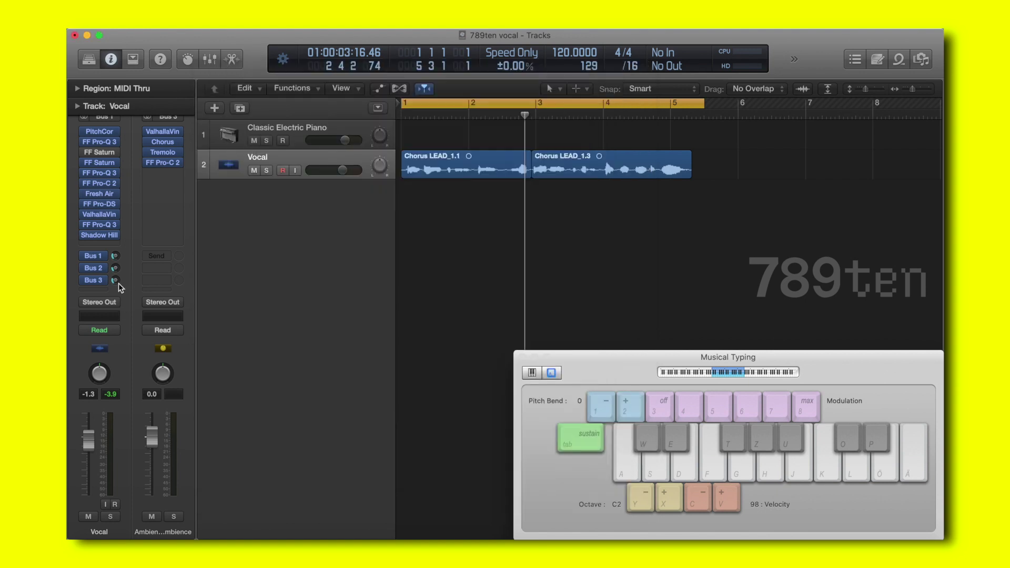
Step: Nudge the vocal's Bus 3 ambience send level and play the song from the beginning
{"action": "left_click_drag", "start_coordinate": [110, 280], "coordinate": [112, 279]}
{"action": "left_click", "coordinate": [226, 168]}
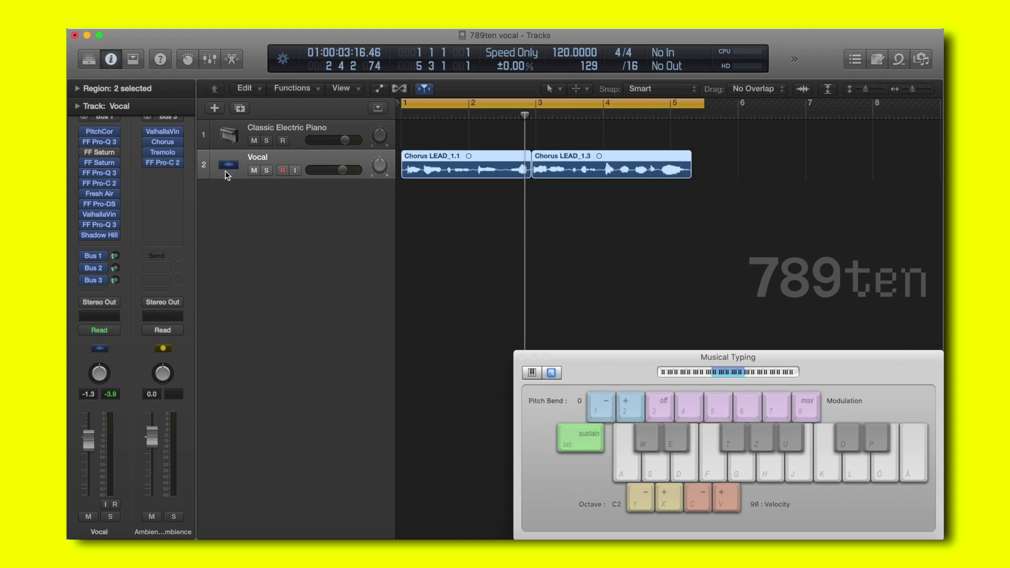
{"action": "left_click", "coordinate": [133, 279]}
{"action": "key", "text": "space"}
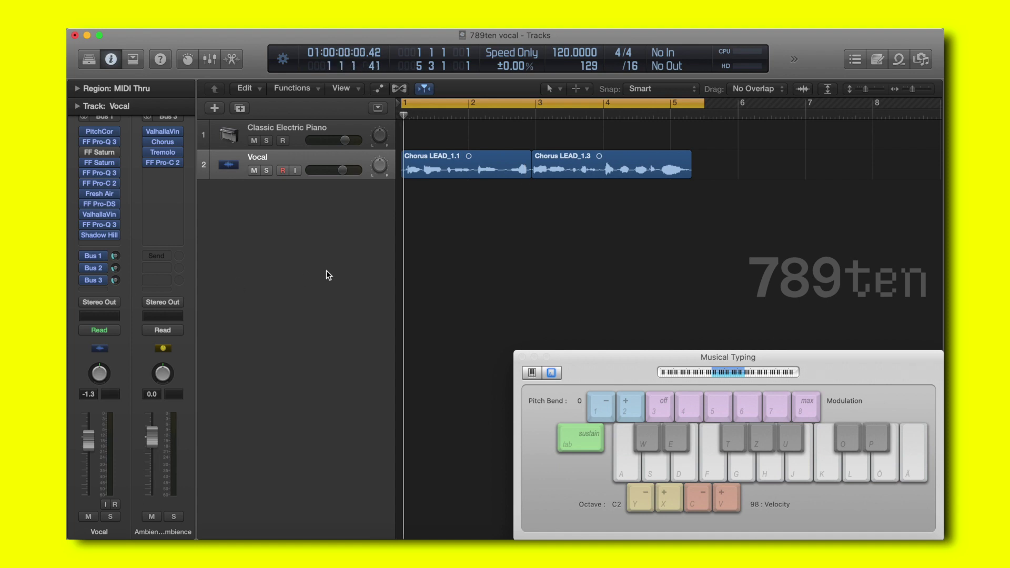